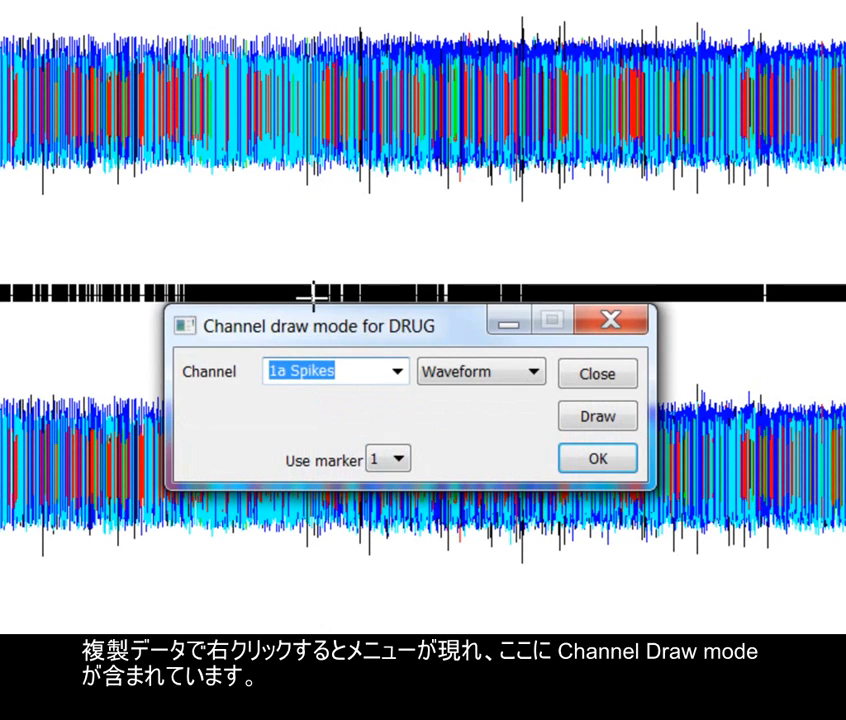
# Step: Examine which draw modes are offered for channel 1a Spikes and for channel 2 Stim
pyautogui.moveTo(330, 336); pyautogui.dragTo(293, 224)
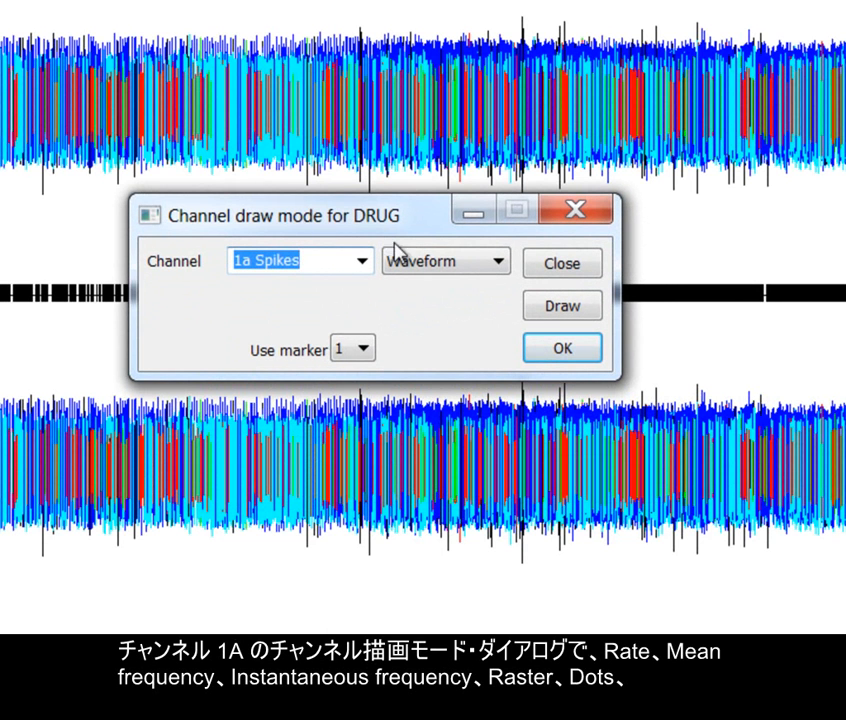
pyautogui.click(446, 266)
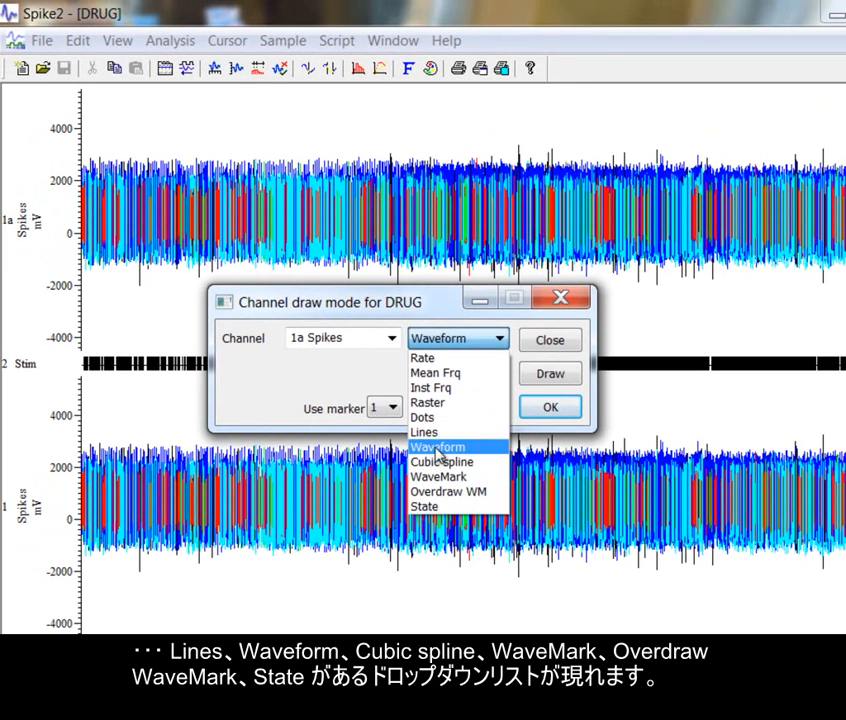
pyautogui.click(373, 361)
pyautogui.click(393, 339)
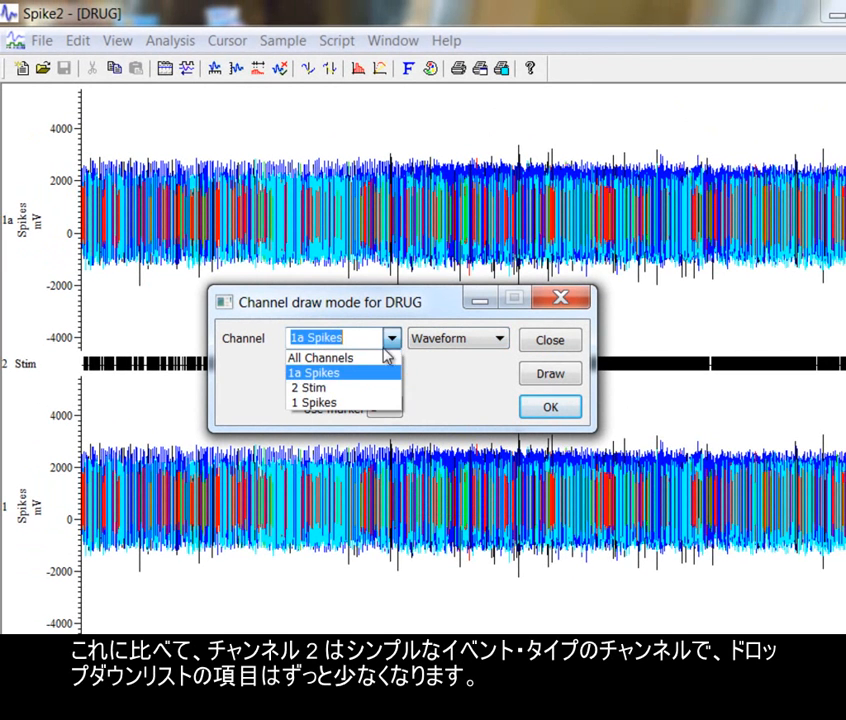
pyautogui.click(352, 387)
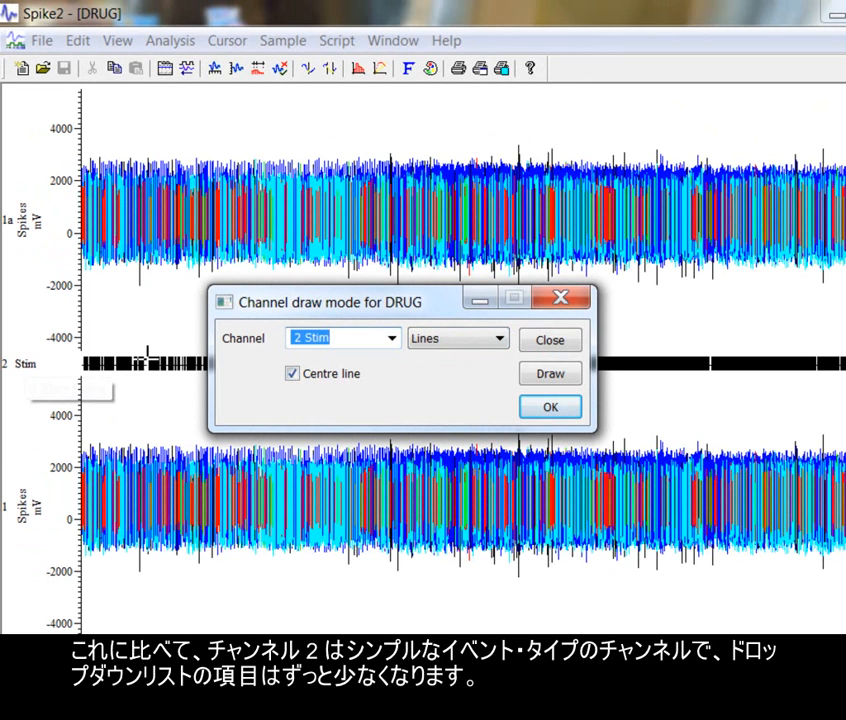
pyautogui.click(440, 345)
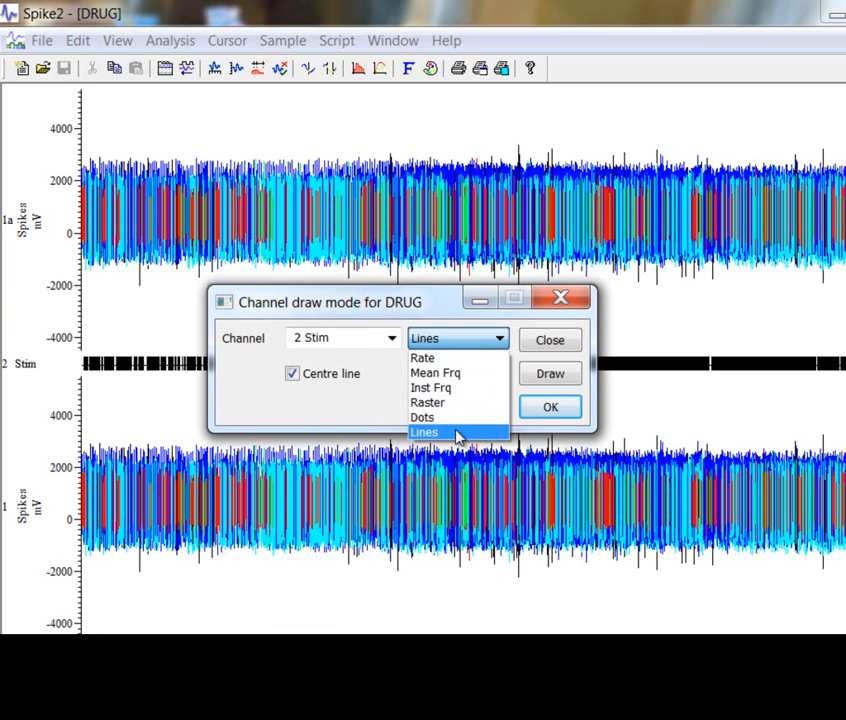
pyautogui.click(391, 339)
# Step: Draw channel 1a Spikes in Rate mode with a time of 1 second
pyautogui.click(391, 339)
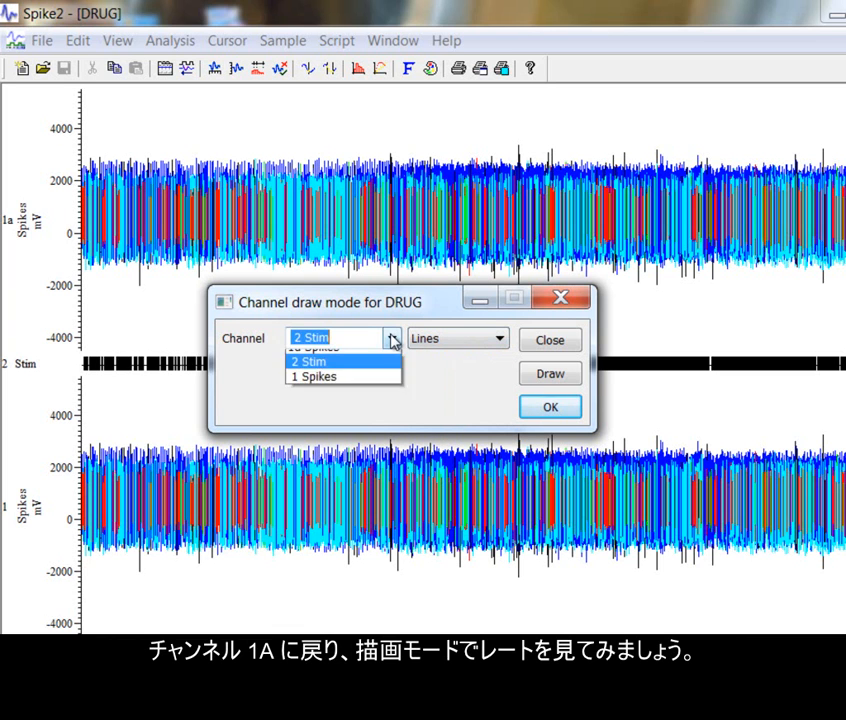
pyautogui.click(363, 373)
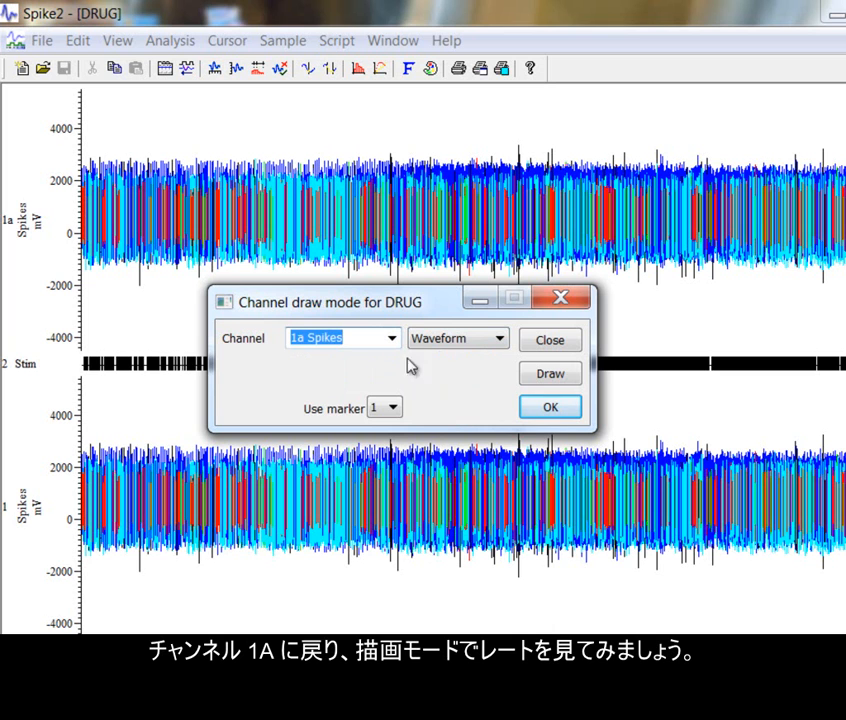
pyautogui.click(491, 340)
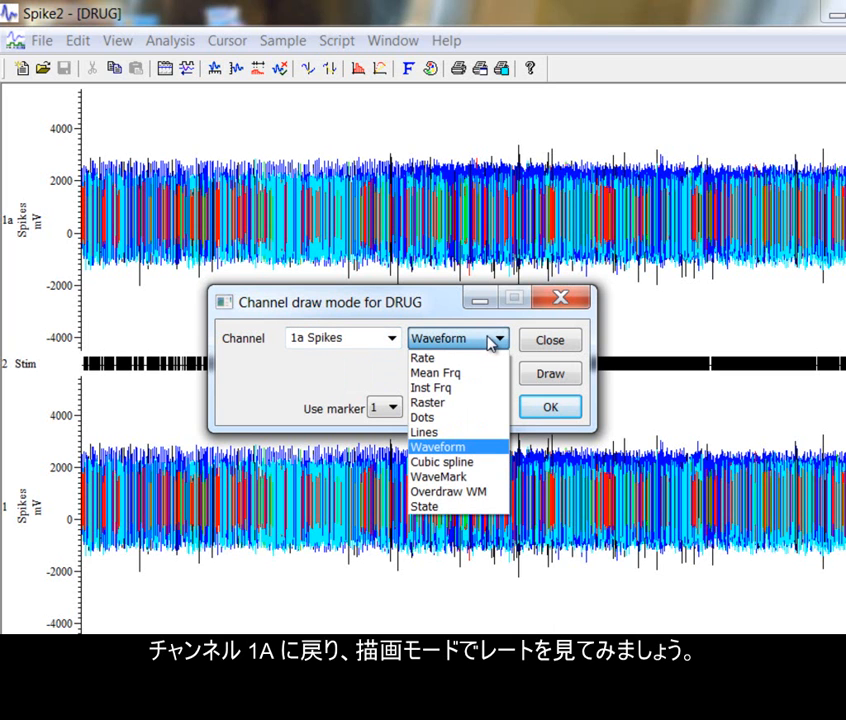
pyautogui.click(471, 360)
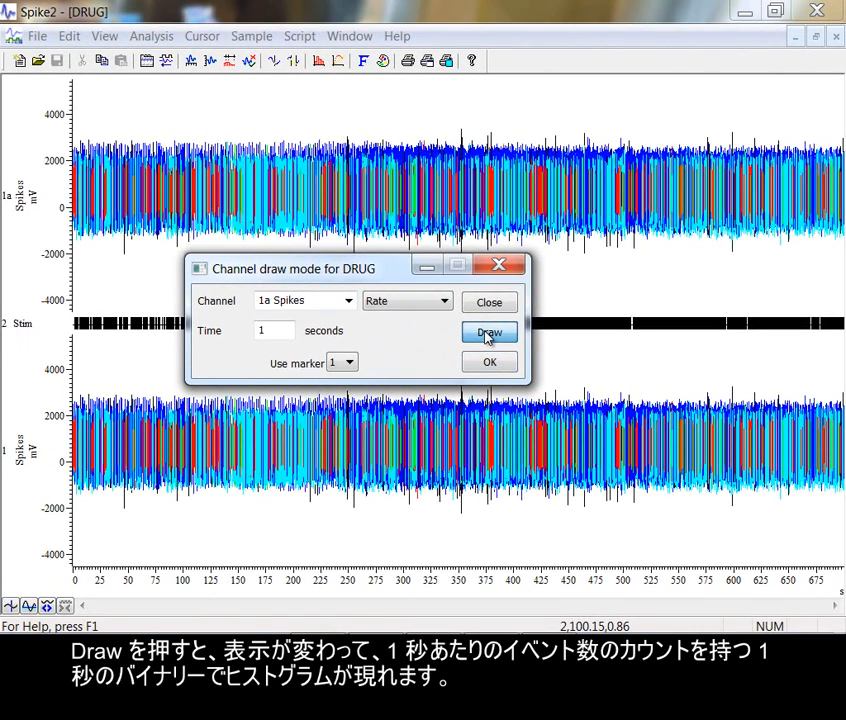
pyautogui.click(550, 374)
# Step: Set the Rate time of channel 1a to 5 seconds and redraw the histogram
pyautogui.moveTo(408, 266); pyautogui.dragTo(422, 345)
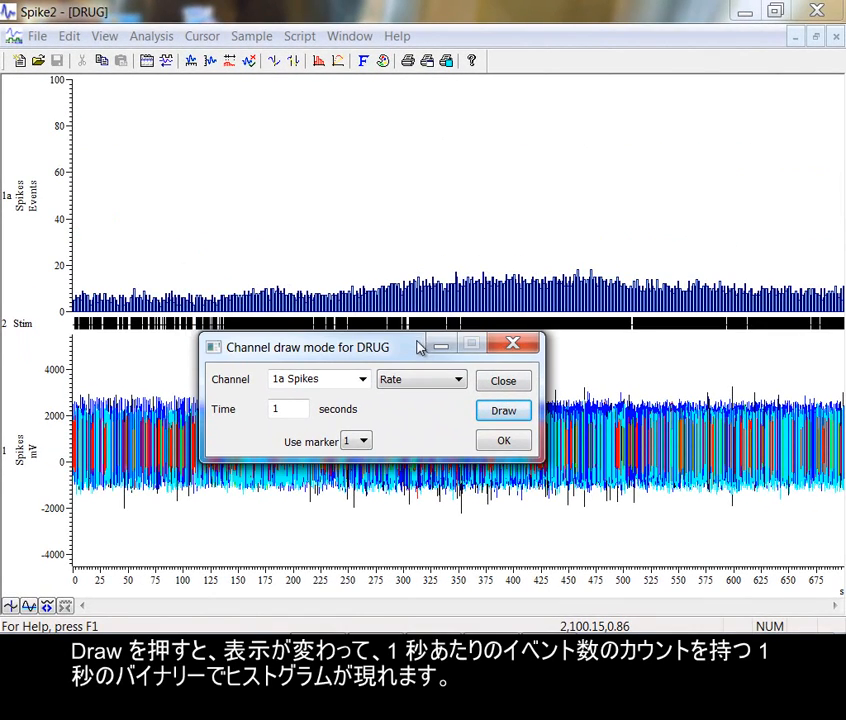
pyautogui.moveTo(287, 408); pyautogui.dragTo(260, 412)
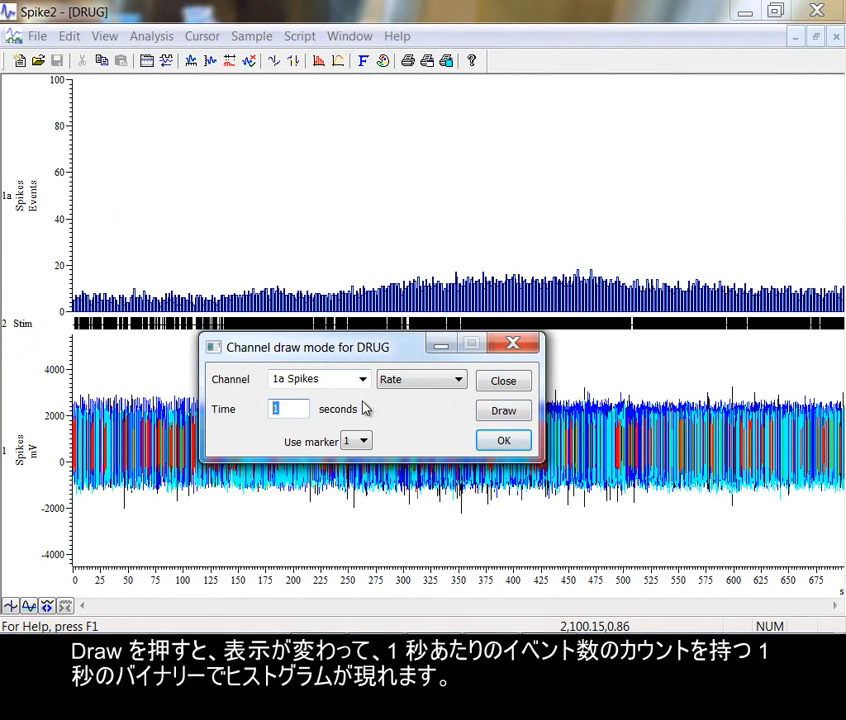
pyautogui.write('5')
pyautogui.click(489, 411)
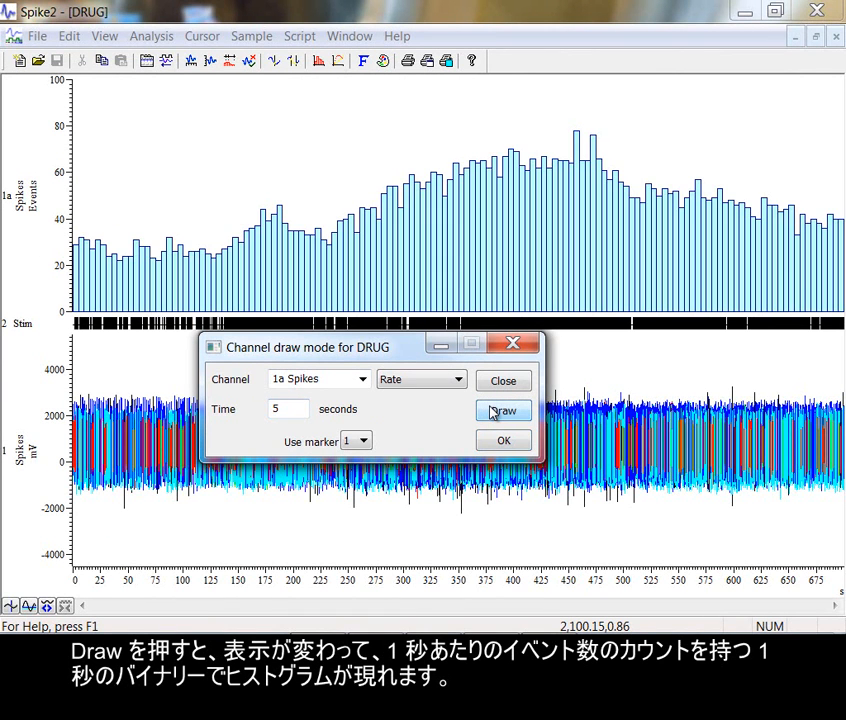
# Step: Draw channel 1a as Mean Frq over 5 seconds with Per minute enabled, and redraw it with Per minute disabled
pyautogui.click(450, 385)
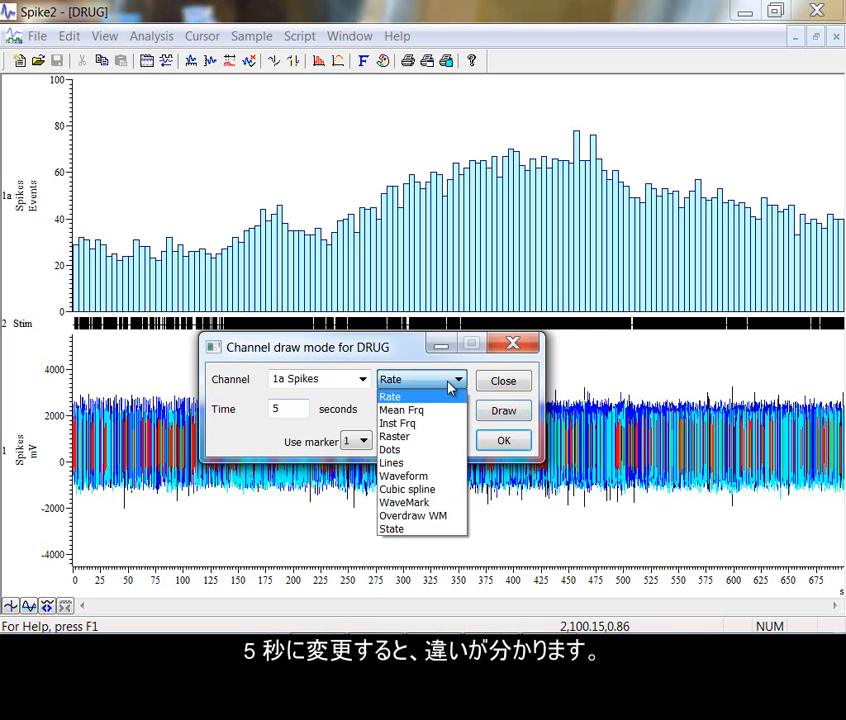
pyautogui.click(446, 410)
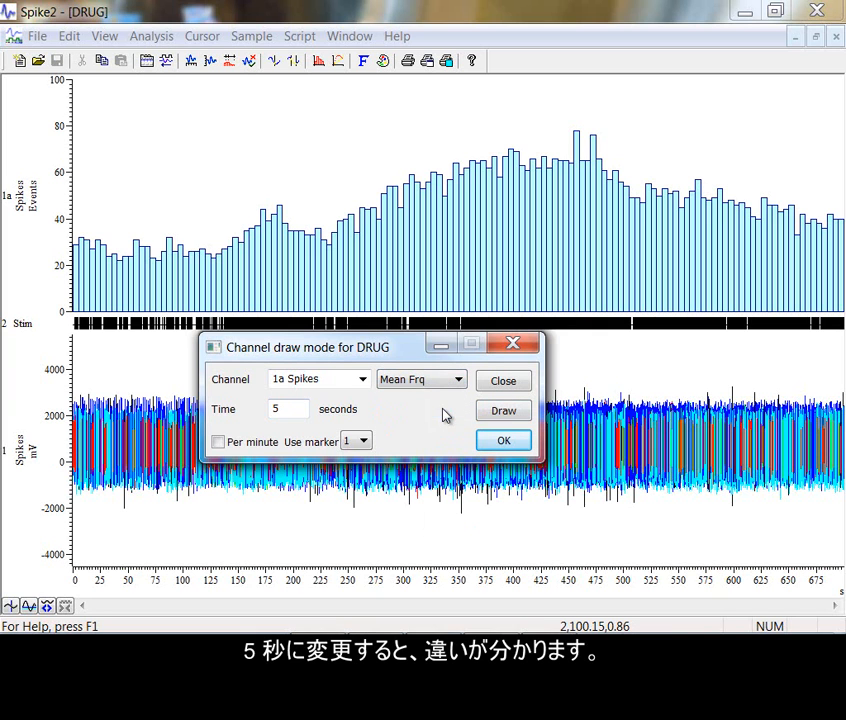
pyautogui.moveTo(309, 412); pyautogui.dragTo(269, 411)
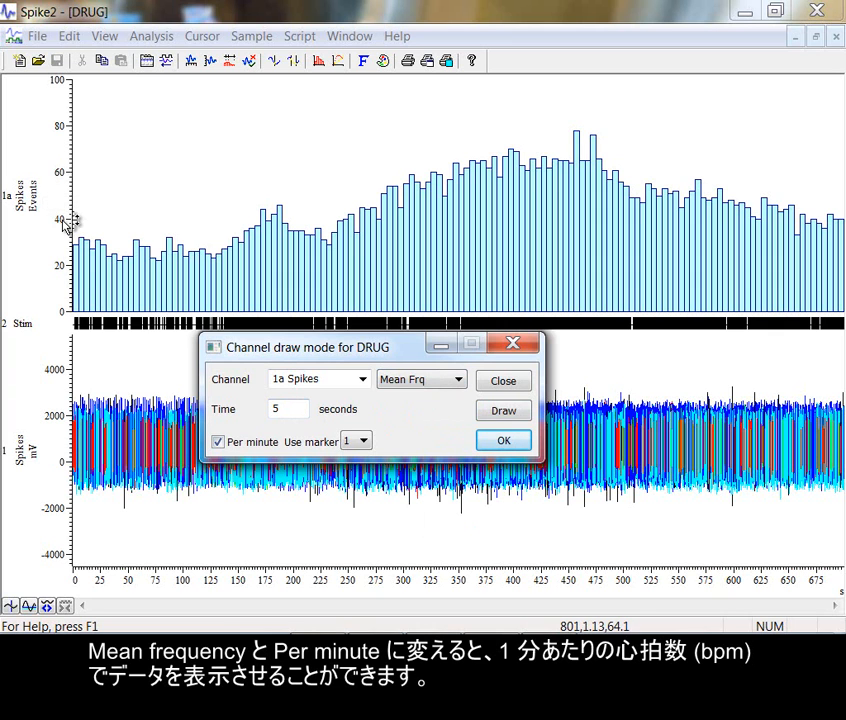
pyautogui.click(499, 411)
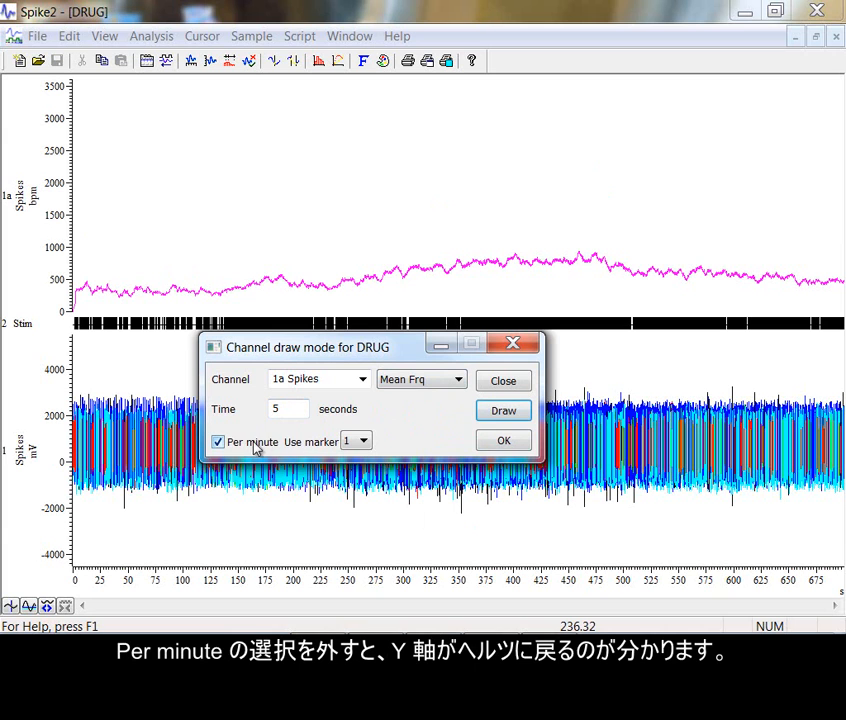
pyautogui.click(494, 414)
# Step: Draw channel 1a as Inst Frq using Dots with dot size 4, and optimise the channel's Y range
pyautogui.click(460, 380)
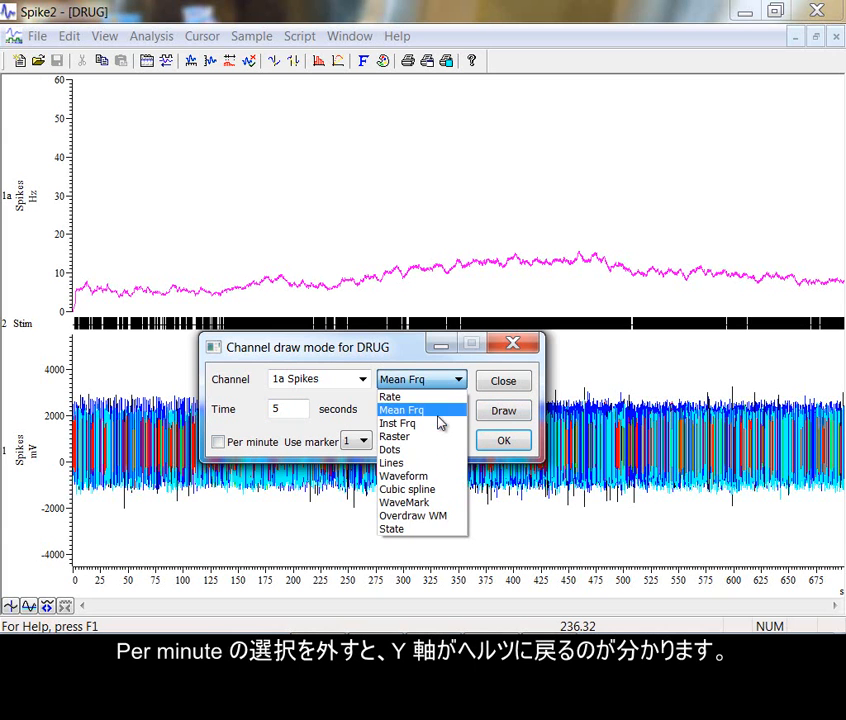
pyautogui.click(439, 424)
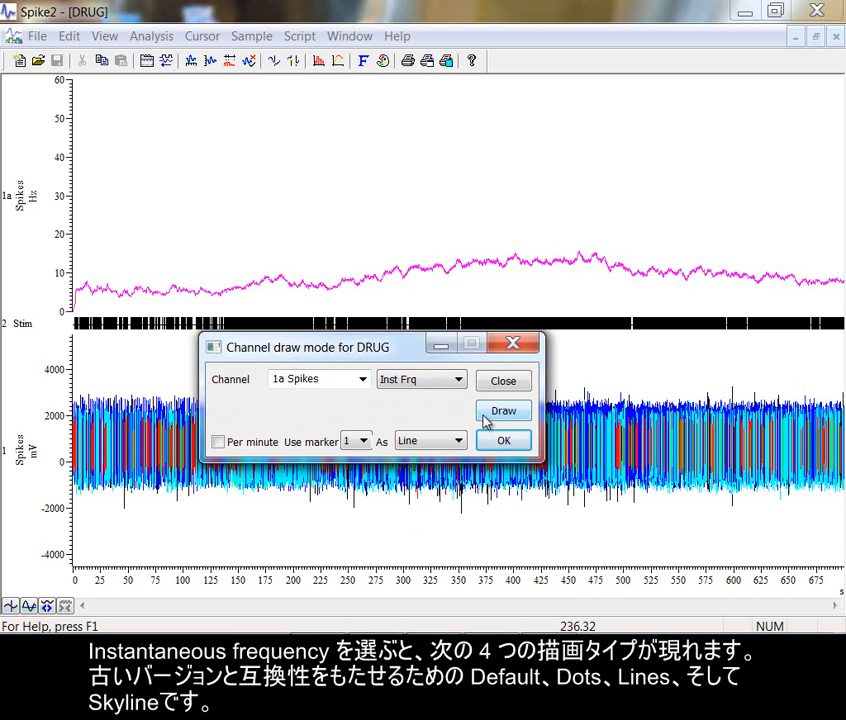
pyautogui.click(459, 441)
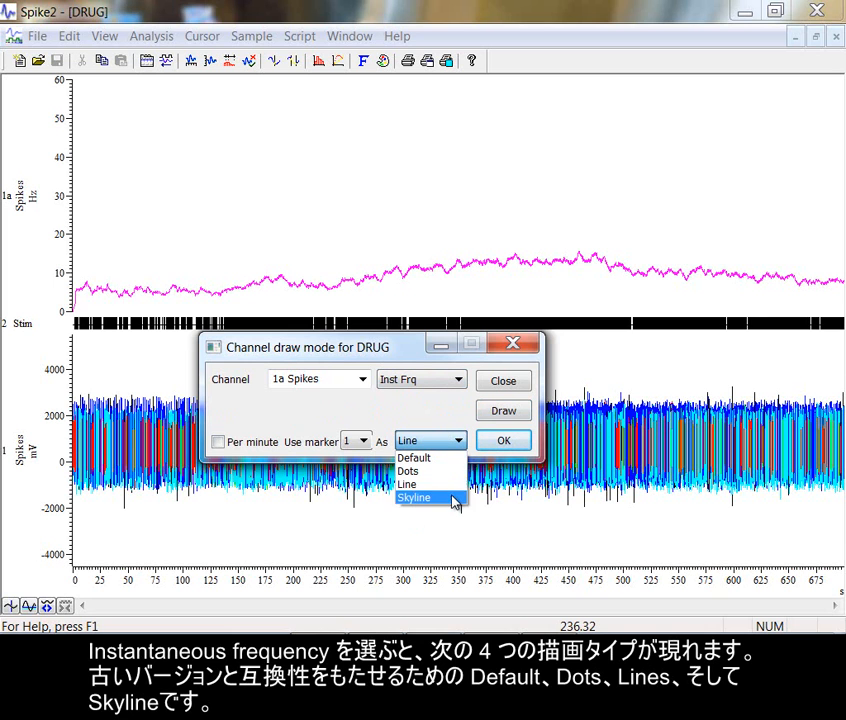
pyautogui.click(441, 471)
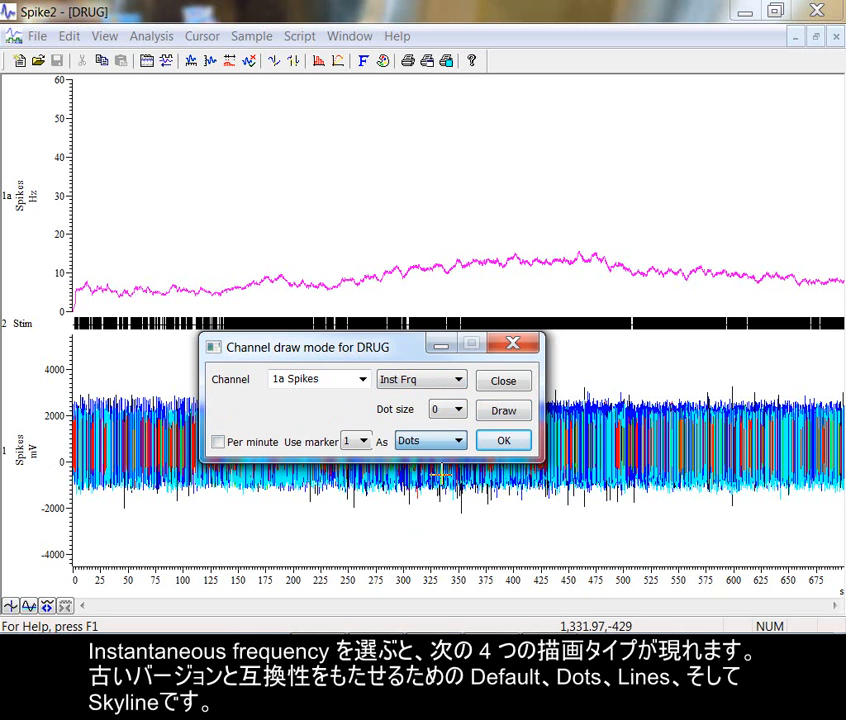
pyautogui.click(461, 409)
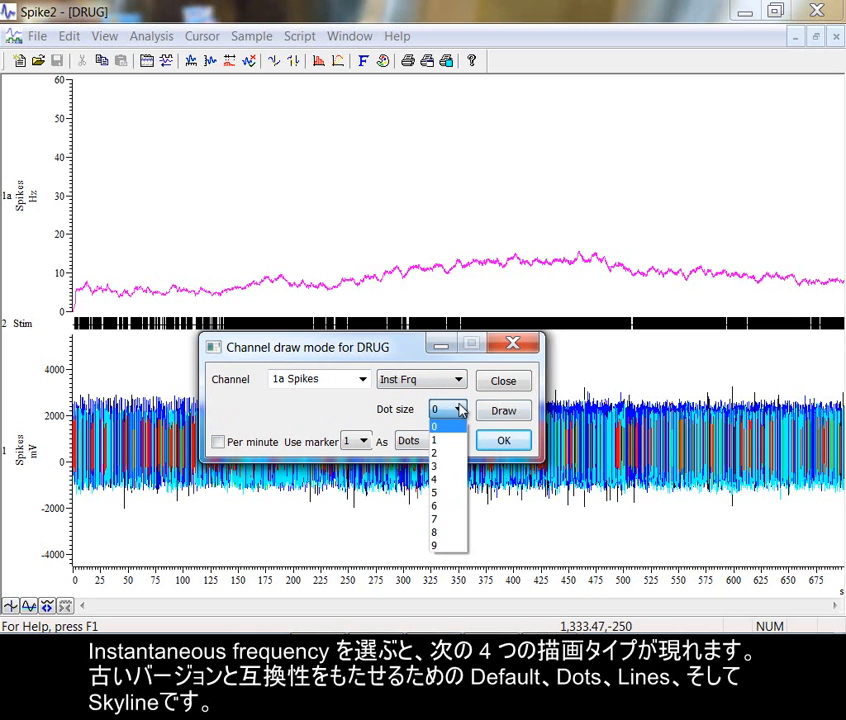
pyautogui.click(451, 476)
pyautogui.click(501, 412)
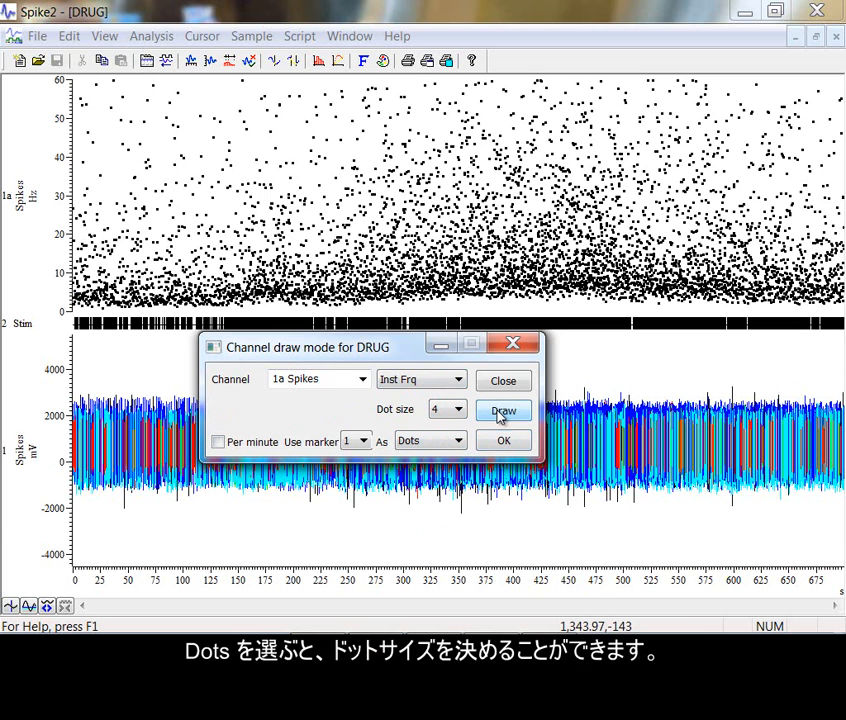
pyautogui.doubleClick(74, 145)
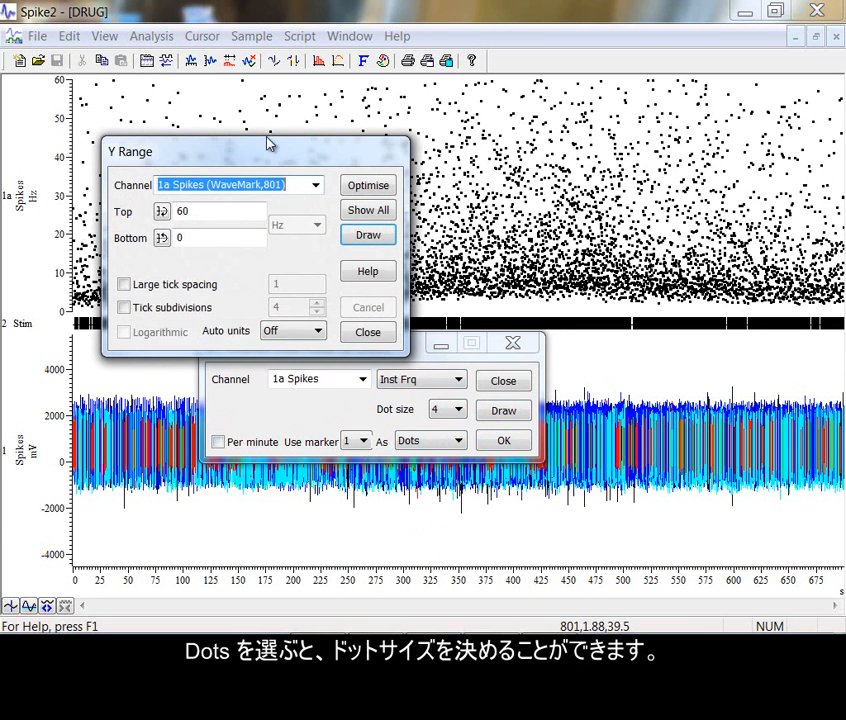
pyautogui.click(388, 190)
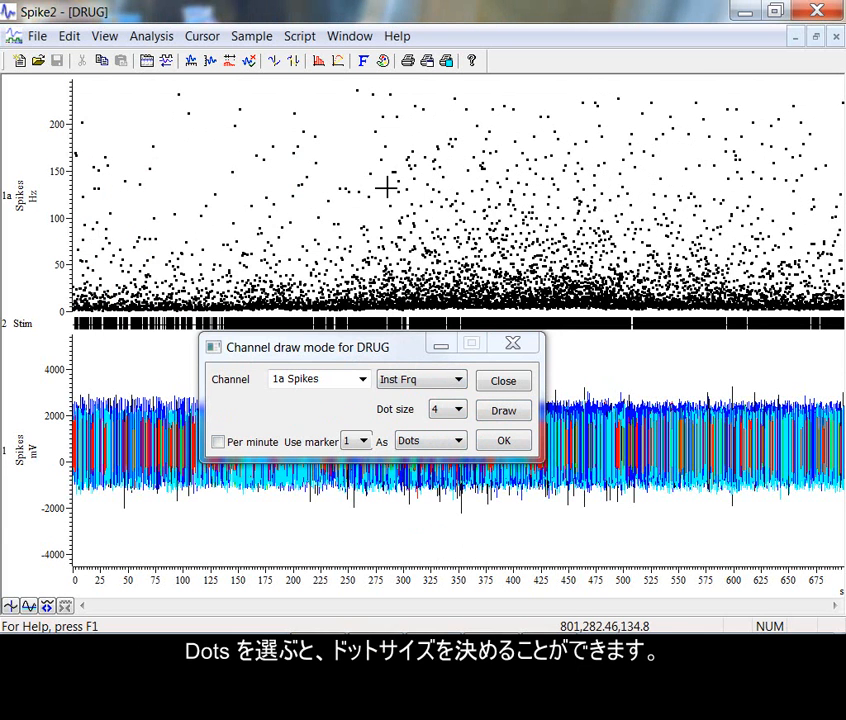
# Step: Redraw the instantaneous frequency of channel 1a as Line
pyautogui.click(460, 442)
pyautogui.click(452, 482)
pyautogui.click(504, 414)
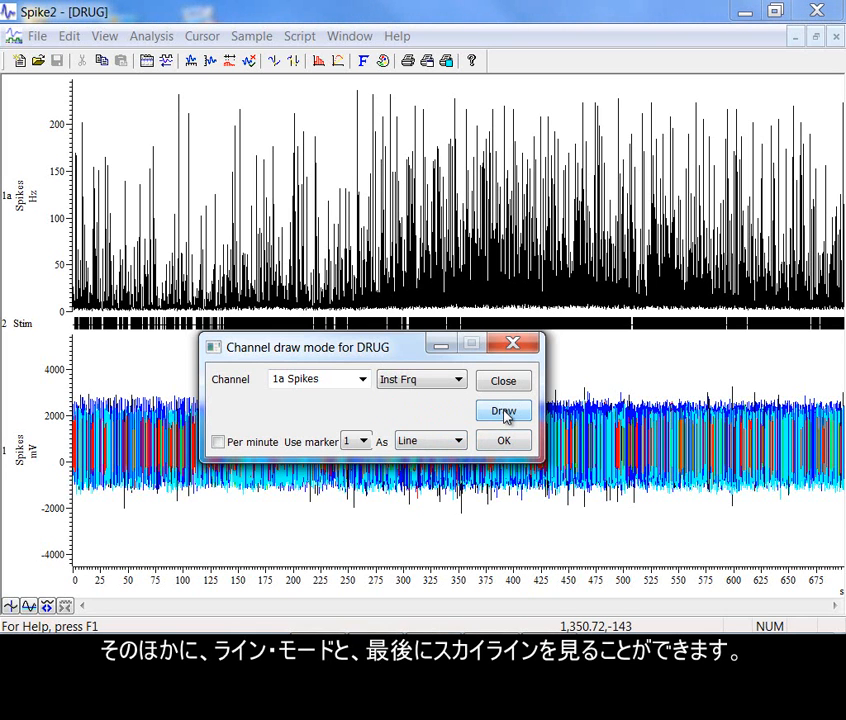
# Step: Redraw the instantaneous frequency of channel 1a as Skyline and enlarge the stretch from about 264 to 292 seconds
pyautogui.click(458, 441)
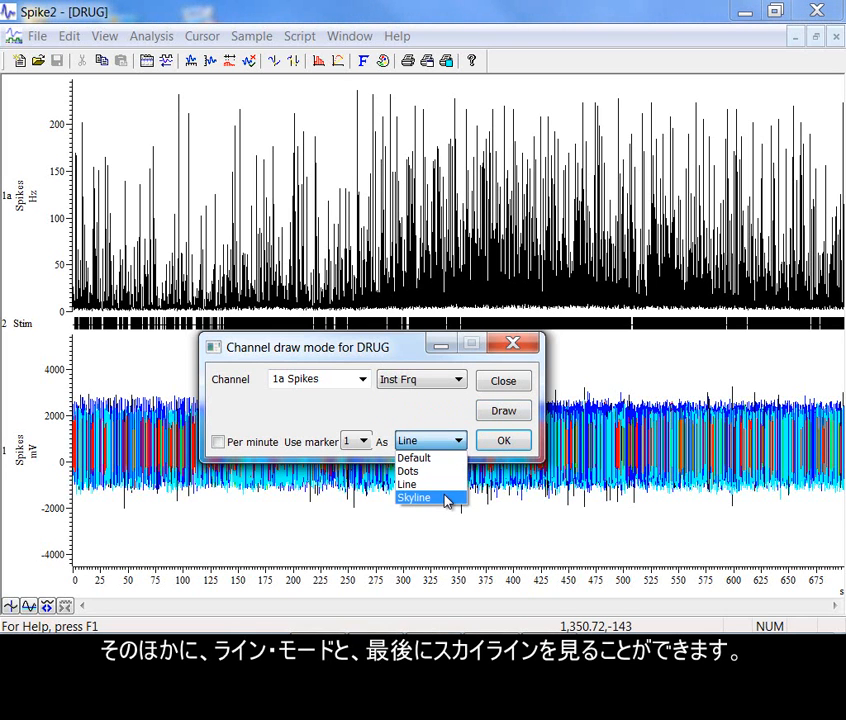
pyautogui.click(447, 500)
pyautogui.click(504, 418)
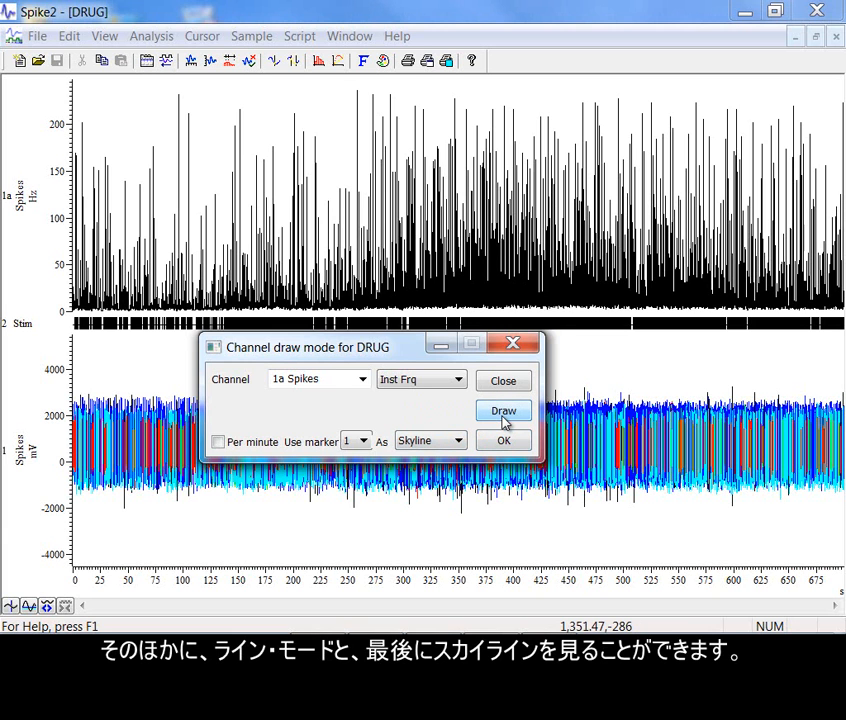
pyautogui.moveTo(365, 275); pyautogui.dragTo(397, 274)
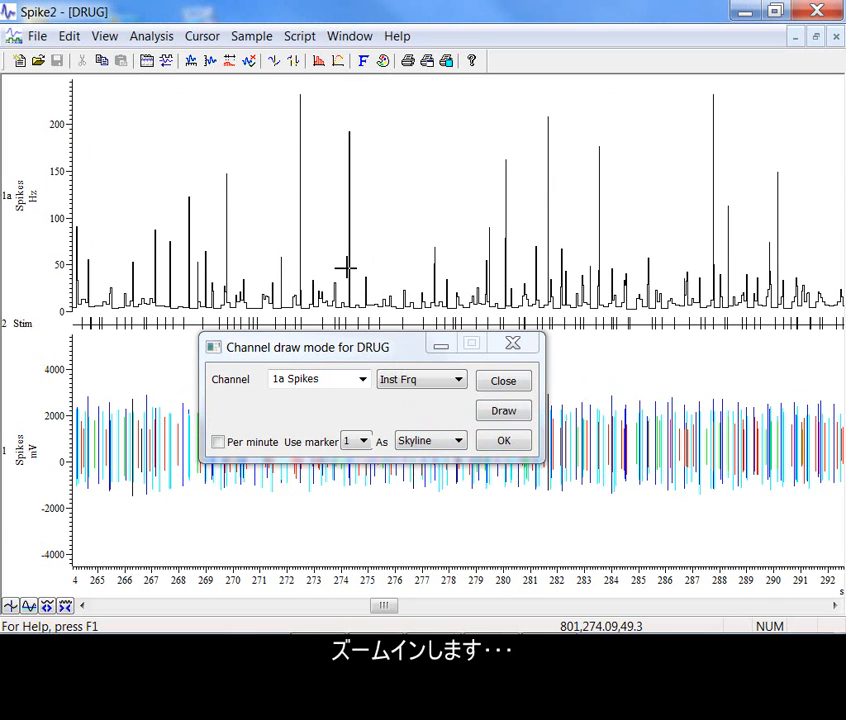
# Step: Switch the enlarged Skyline plot of channel 1a back to Line
pyautogui.click(459, 444)
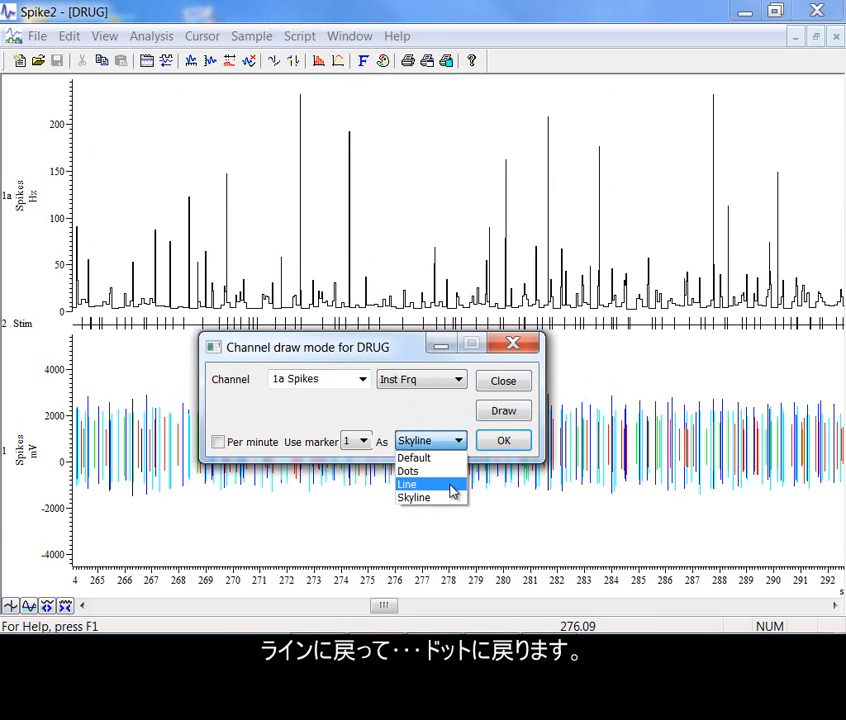
pyautogui.click(453, 485)
pyautogui.click(504, 413)
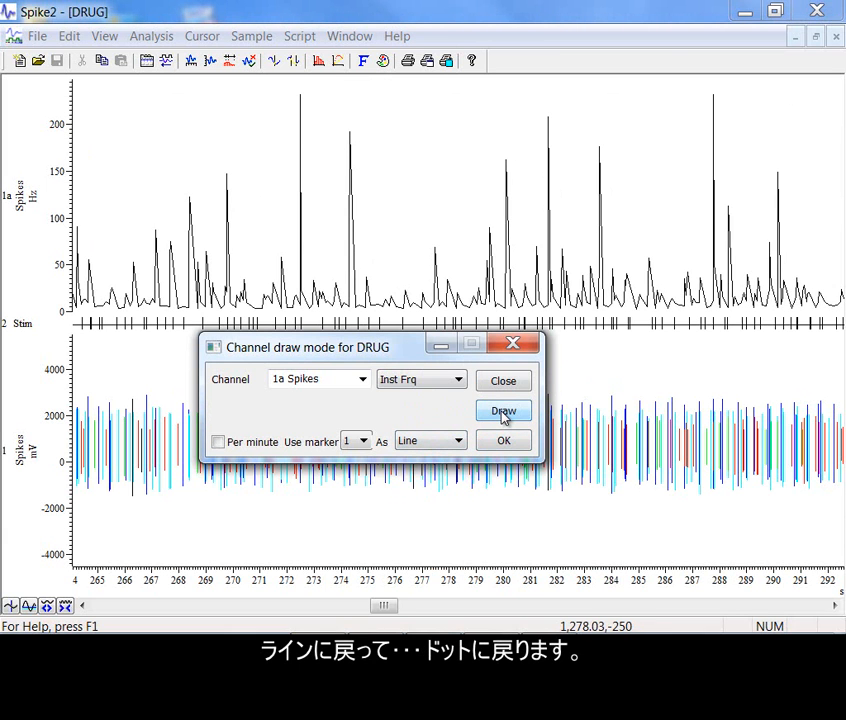
# Step: Return channel 1a's instantaneous frequency to Dots, accept the draw mode, and show the full time range
pyautogui.click(459, 444)
pyautogui.click(435, 469)
pyautogui.click(493, 416)
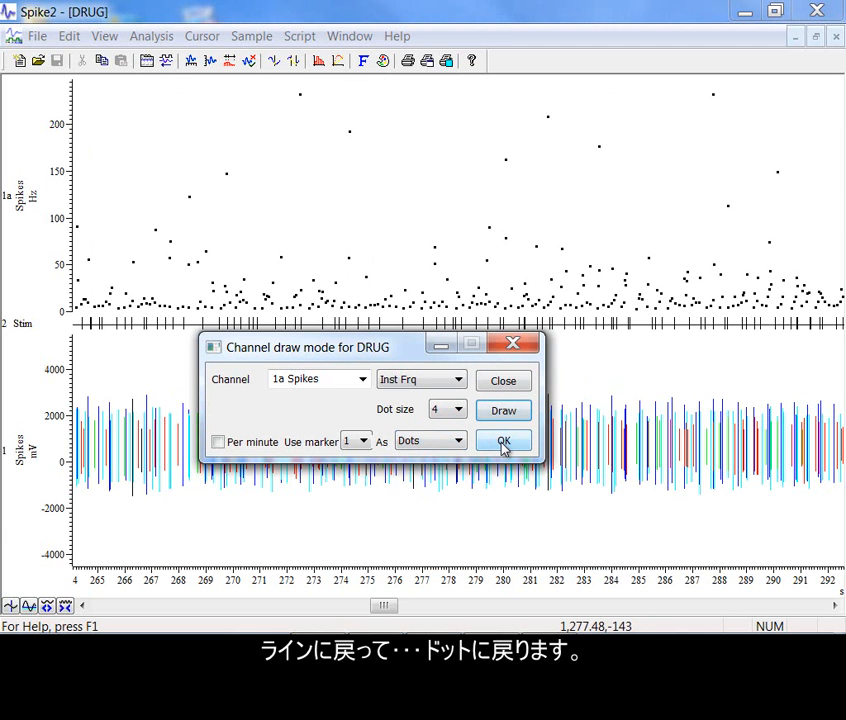
pyautogui.click(503, 442)
pyautogui.doubleClick(485, 588)
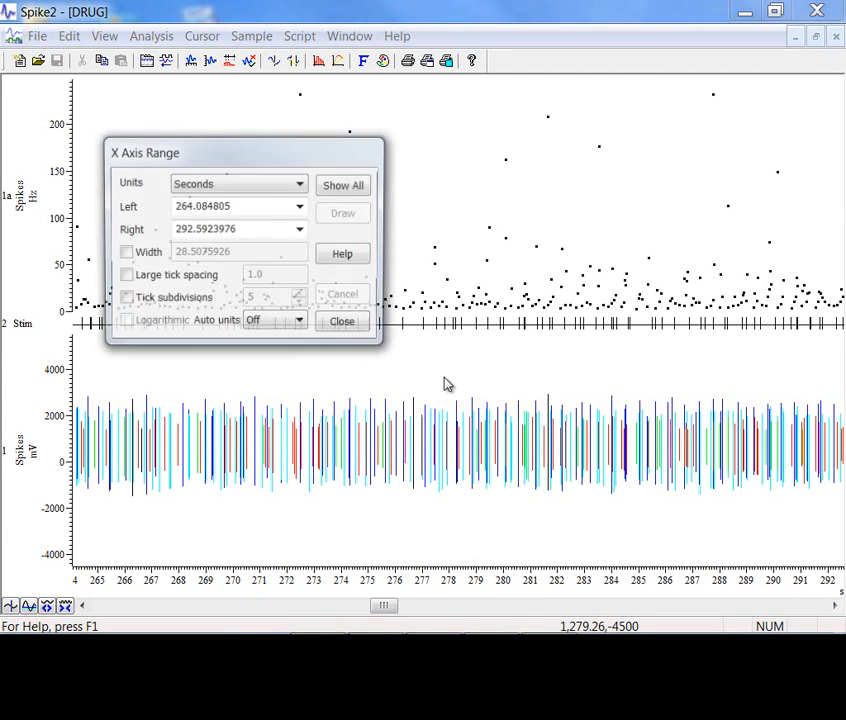
pyautogui.click(355, 189)
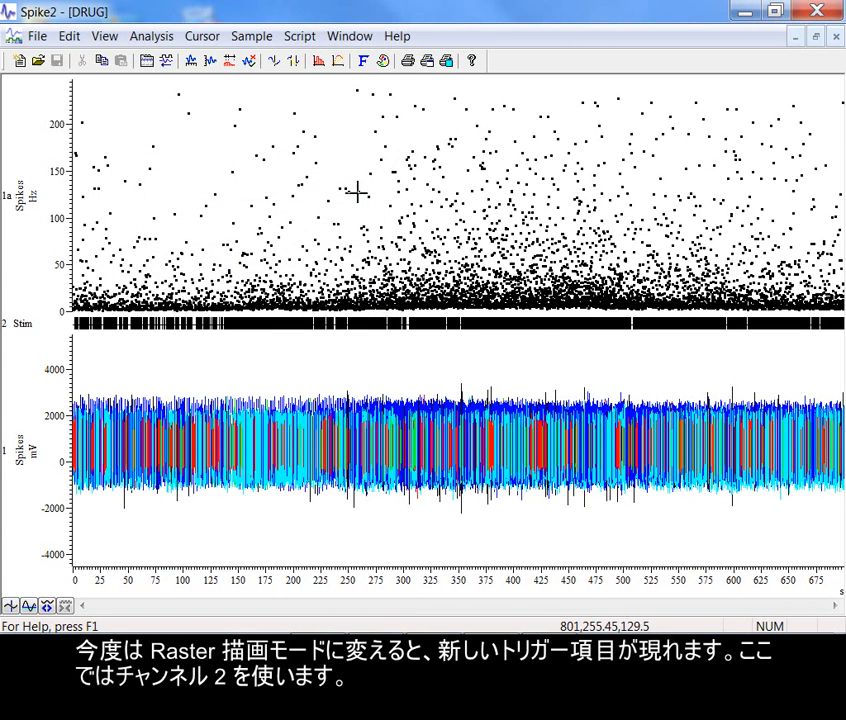
# Step: Redraw channel 1a in Raster mode, using channel 2 Stim as the trigger and a dot size of 4
pyautogui.rightClick(357, 193)
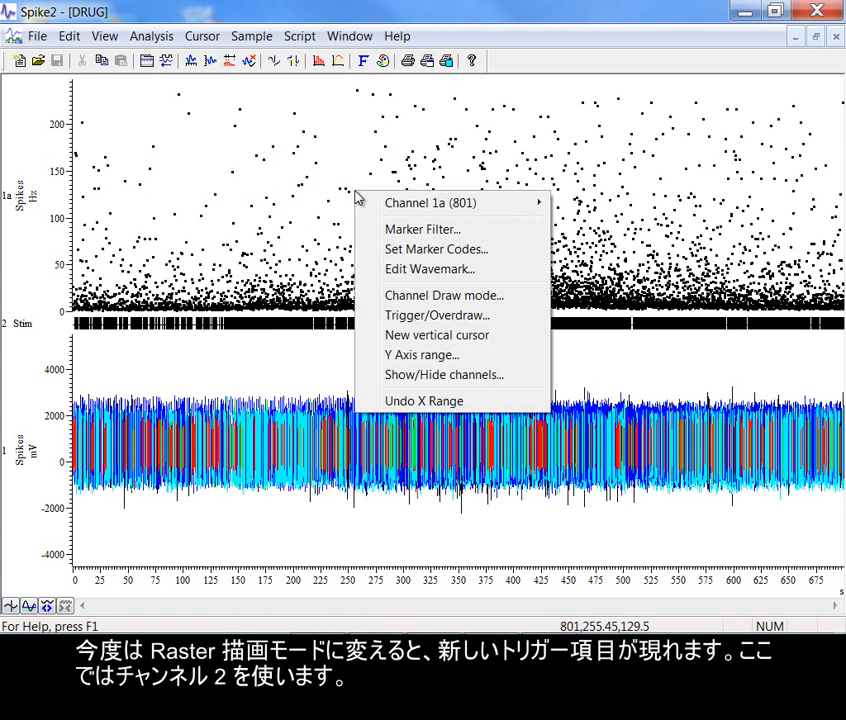
pyautogui.click(404, 296)
pyautogui.click(433, 381)
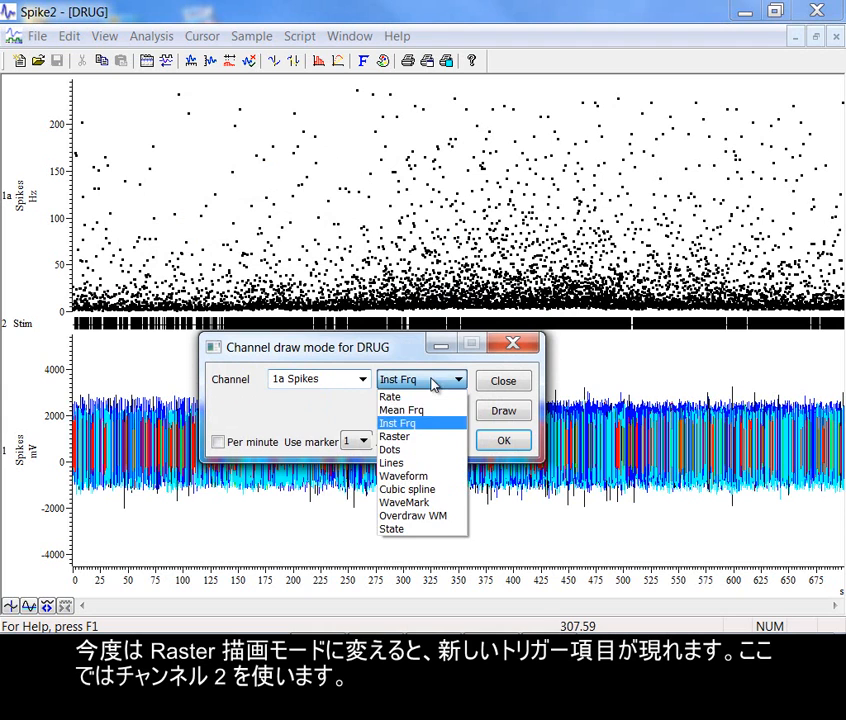
pyautogui.click(430, 436)
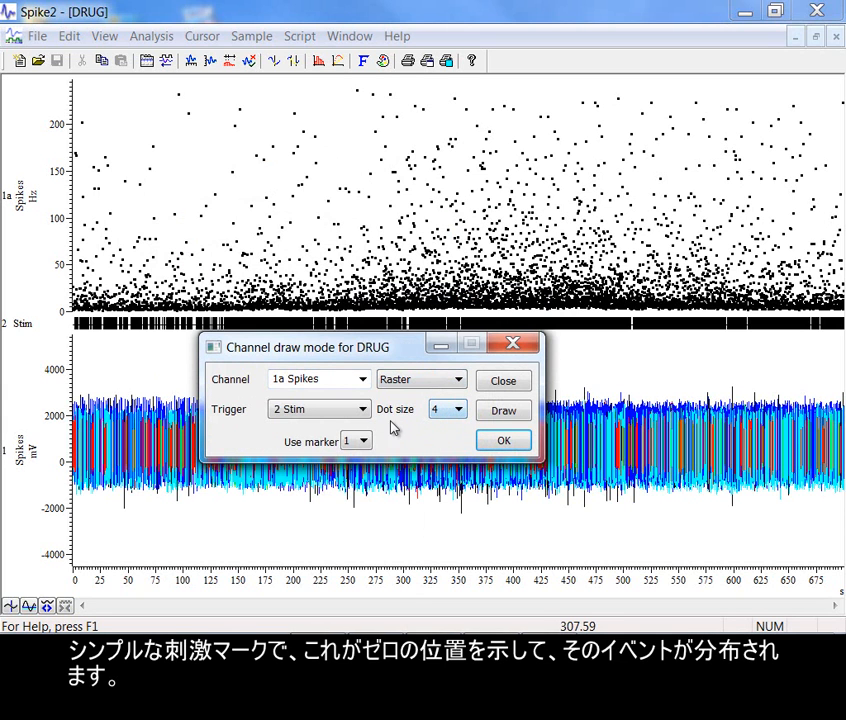
pyautogui.click(361, 383)
pyautogui.click(510, 412)
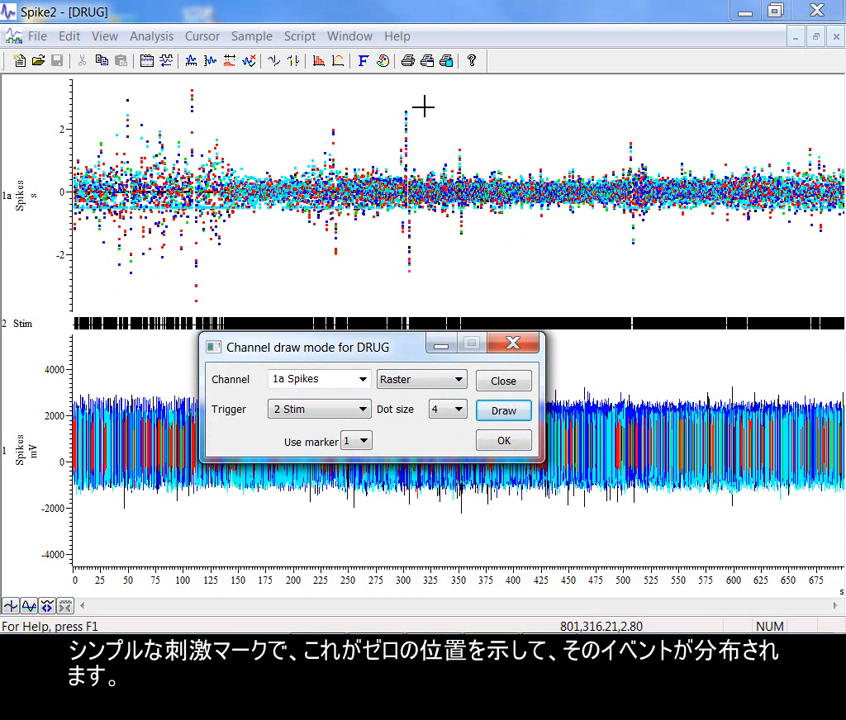
# Step: Redraw channel 1a in Dots mode and enlarge the stretch from about 352.3 to 353.5 seconds
pyautogui.click(395, 380)
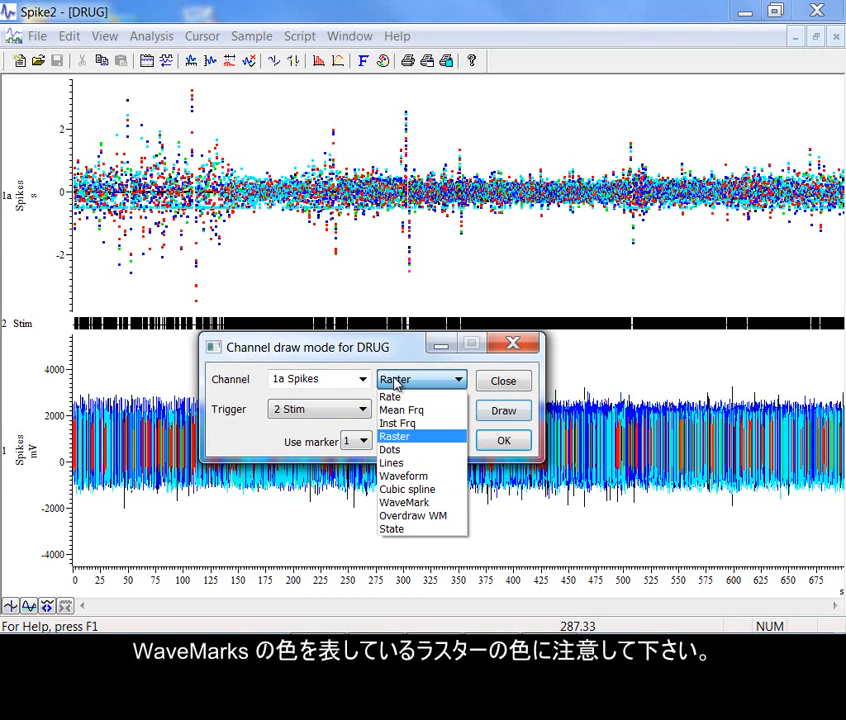
pyautogui.click(390, 450)
pyautogui.click(500, 411)
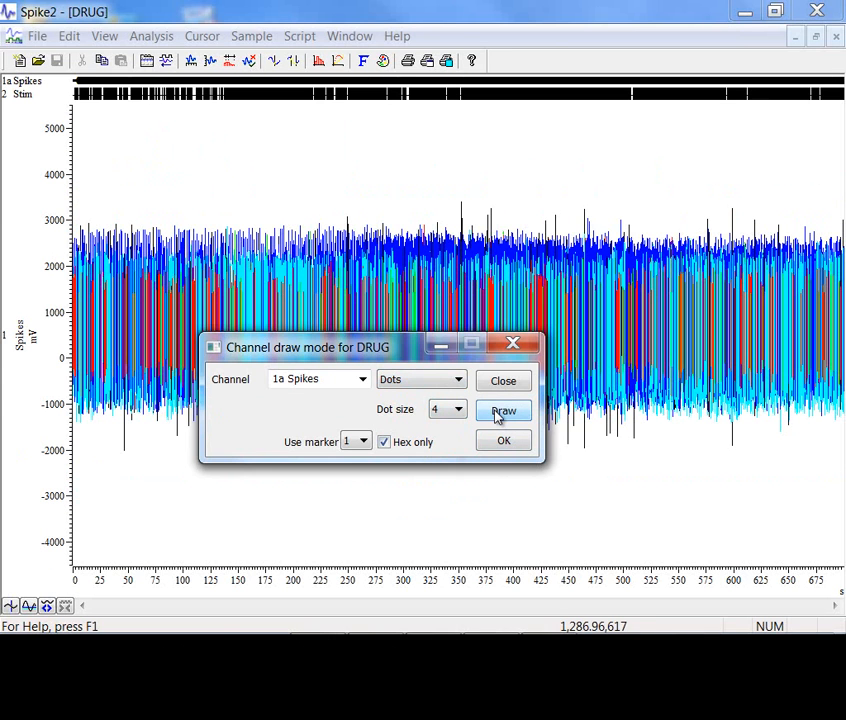
pyautogui.moveTo(448, 112); pyautogui.dragTo(490, 116)
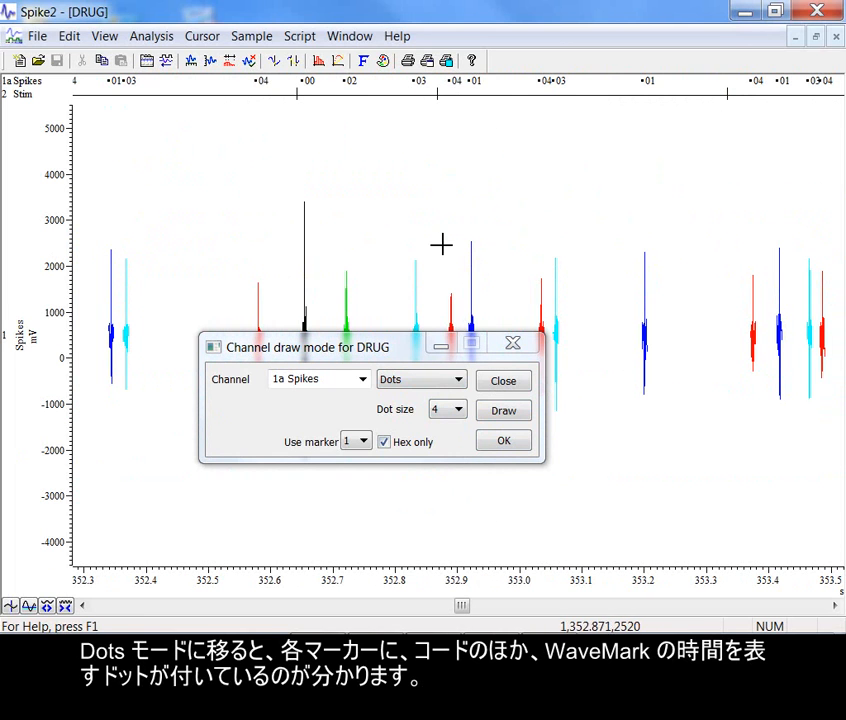
# Step: Redraw the enlarged stretch of channel 1a in Lines mode
pyautogui.click(437, 381)
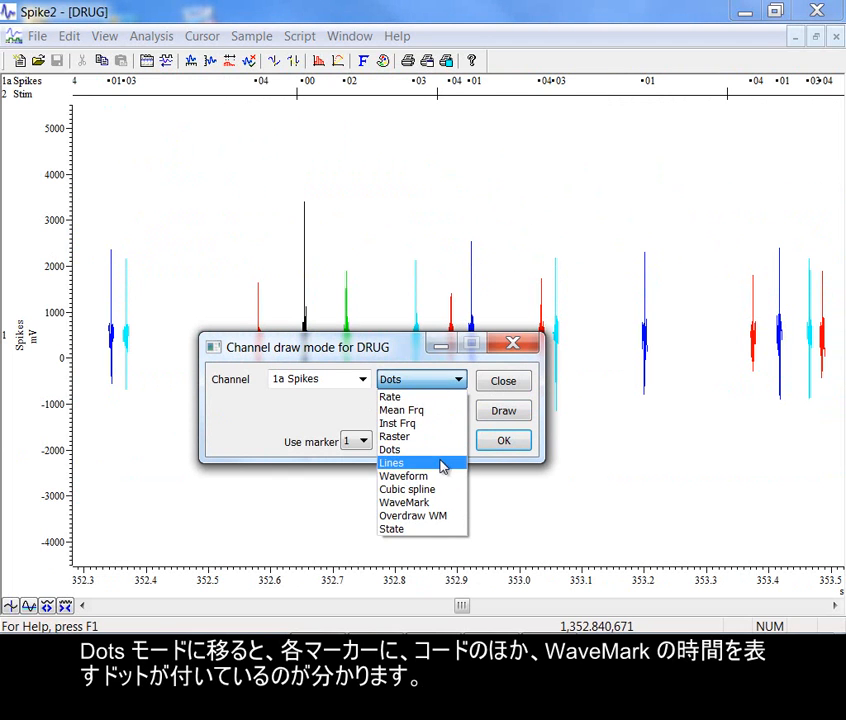
pyautogui.click(442, 459)
pyautogui.click(499, 413)
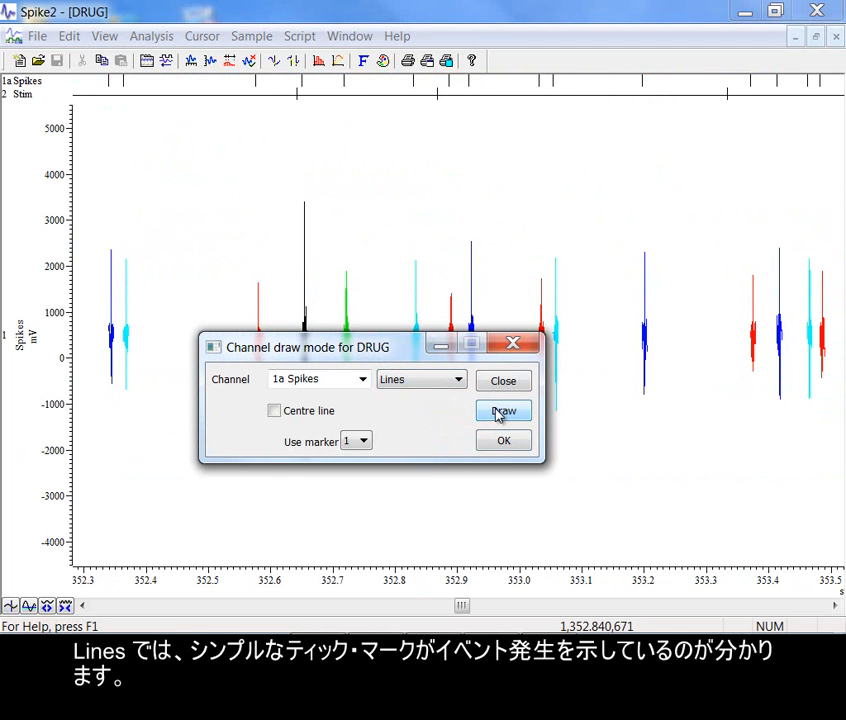
# Step: Redraw channel 1a in Waveform mode and enlarge the single blue spike at about 352.922 seconds
pyautogui.click(441, 381)
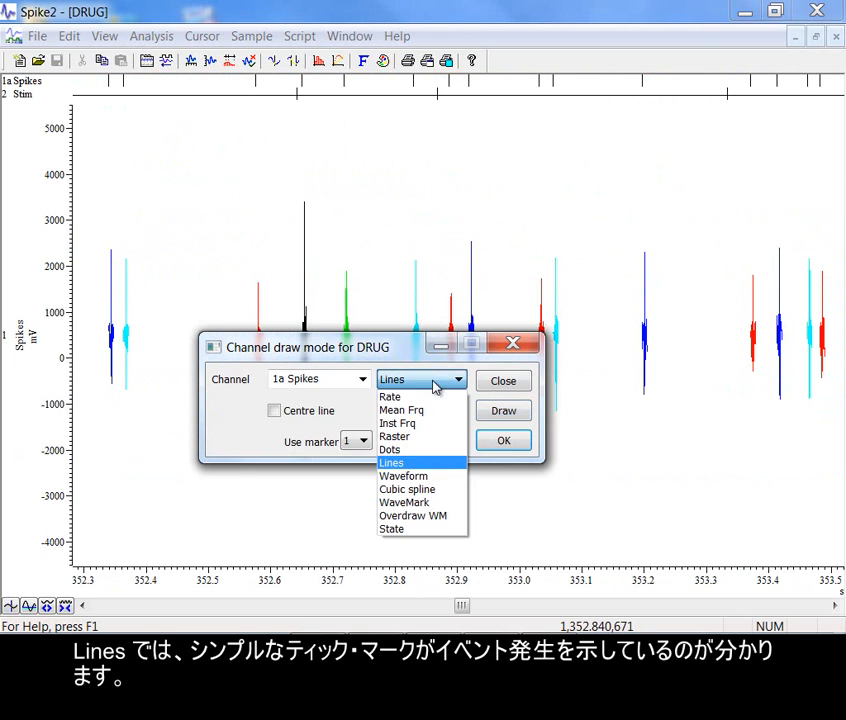
pyautogui.click(436, 477)
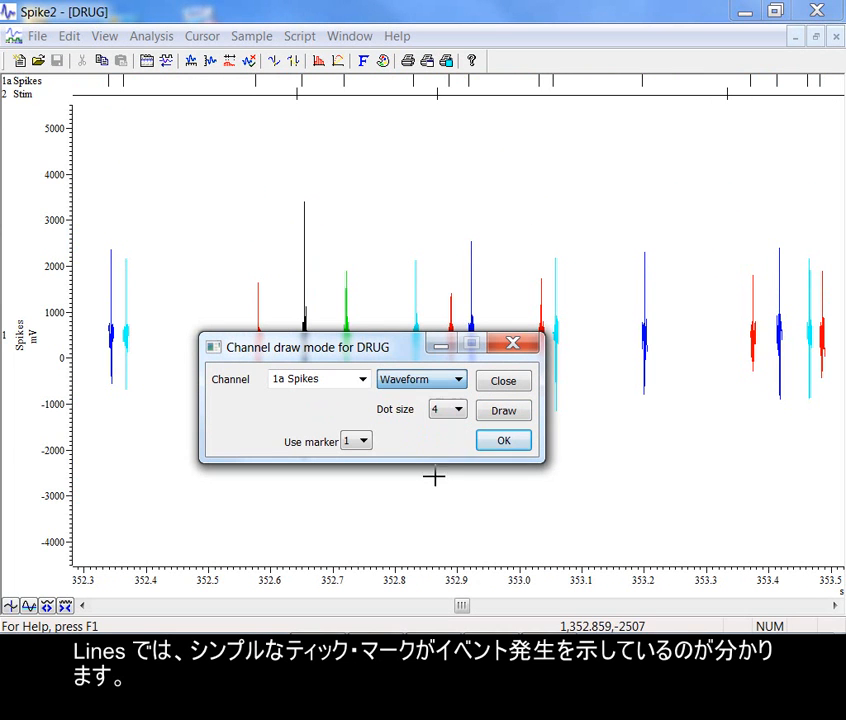
pyautogui.click(500, 411)
pyautogui.moveTo(445, 136); pyautogui.dragTo(498, 235)
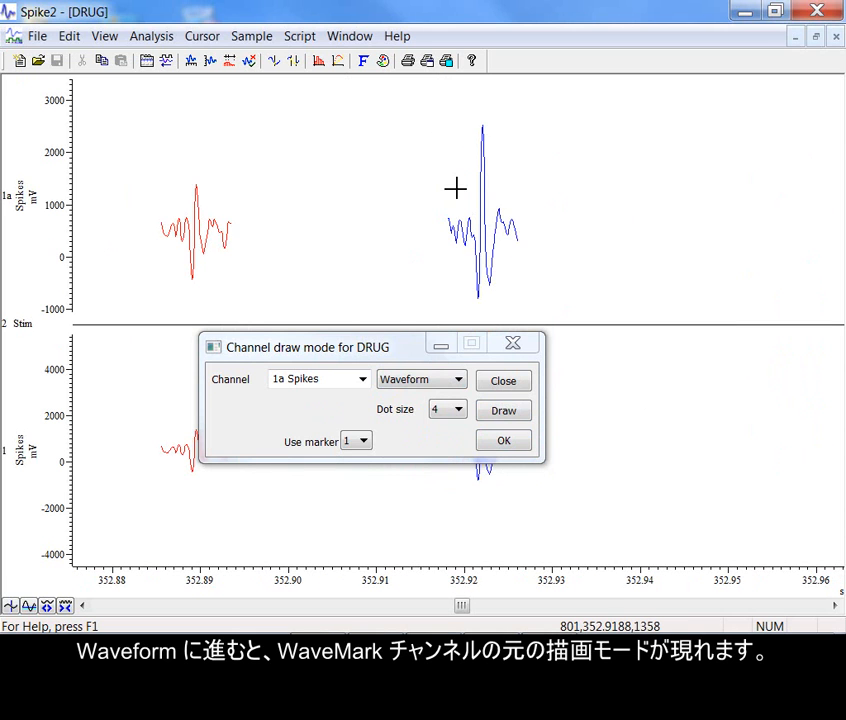
pyautogui.moveTo(446, 186); pyautogui.dragTo(522, 188)
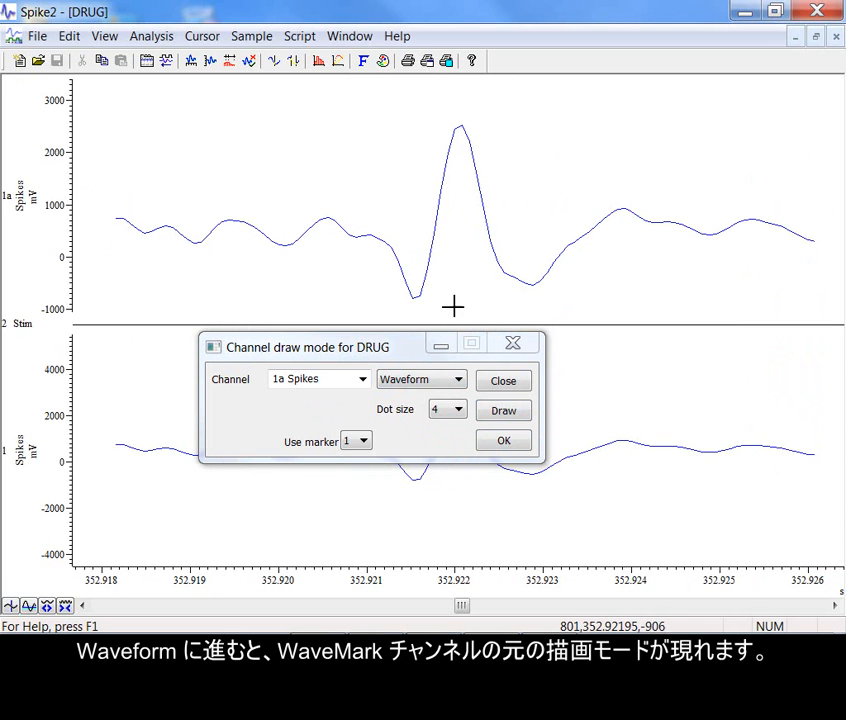
# Step: Move the draw mode dialog off the spike peaks and fit channel 1's Y axis range to the enlarged spike
pyautogui.moveTo(412, 350)
pyautogui.mouseDown()
pyautogui.moveTo(342, 340)
pyautogui.moveTo(242, 299)
pyautogui.mouseUp()
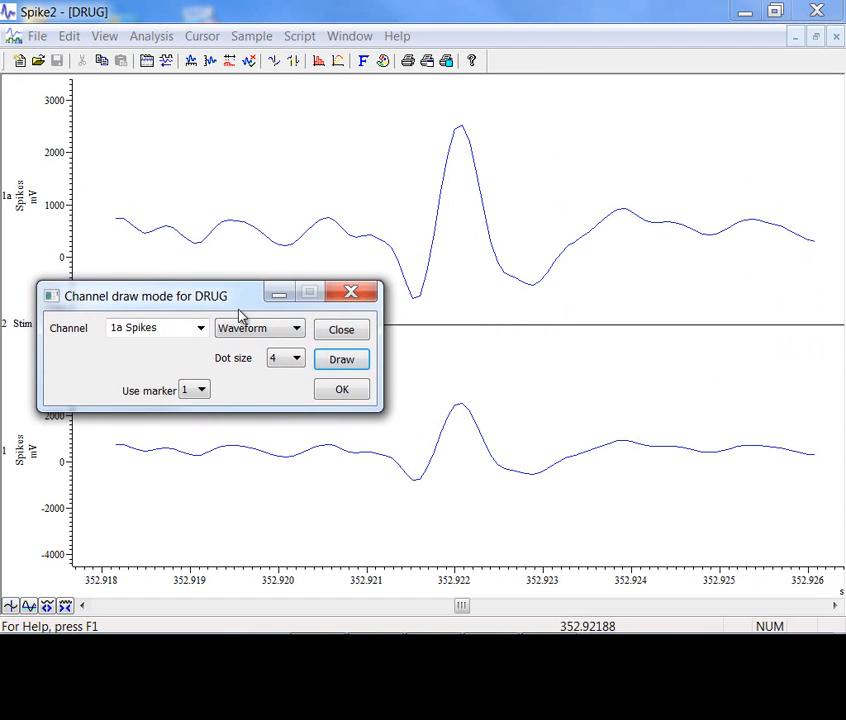
pyautogui.doubleClick(69, 469)
pyautogui.click(368, 188)
# Step: Redraw the enlarged spike in channel 1a in Cubic spline mode
pyautogui.click(295, 329)
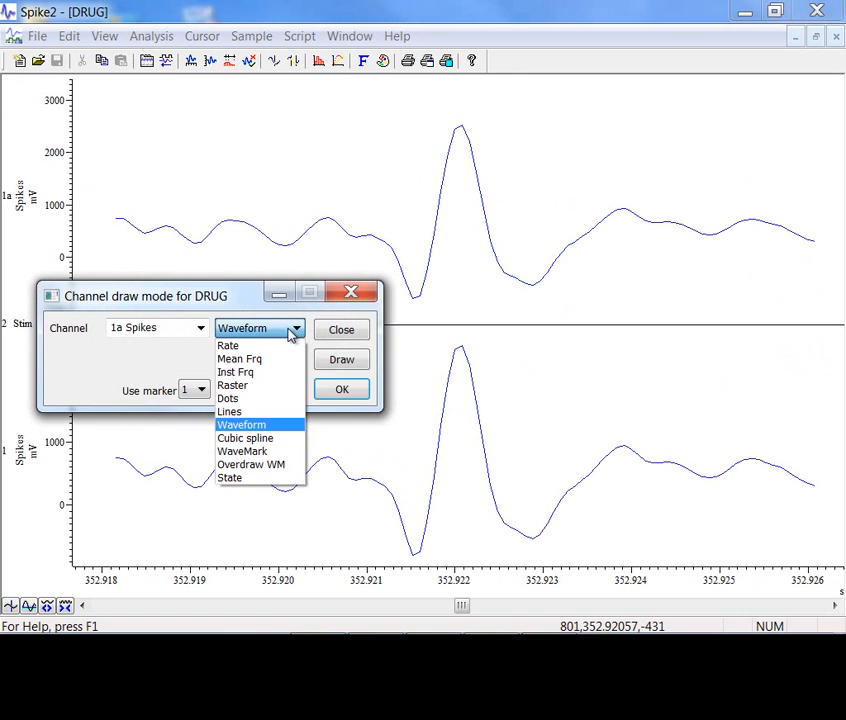
pyautogui.click(295, 443)
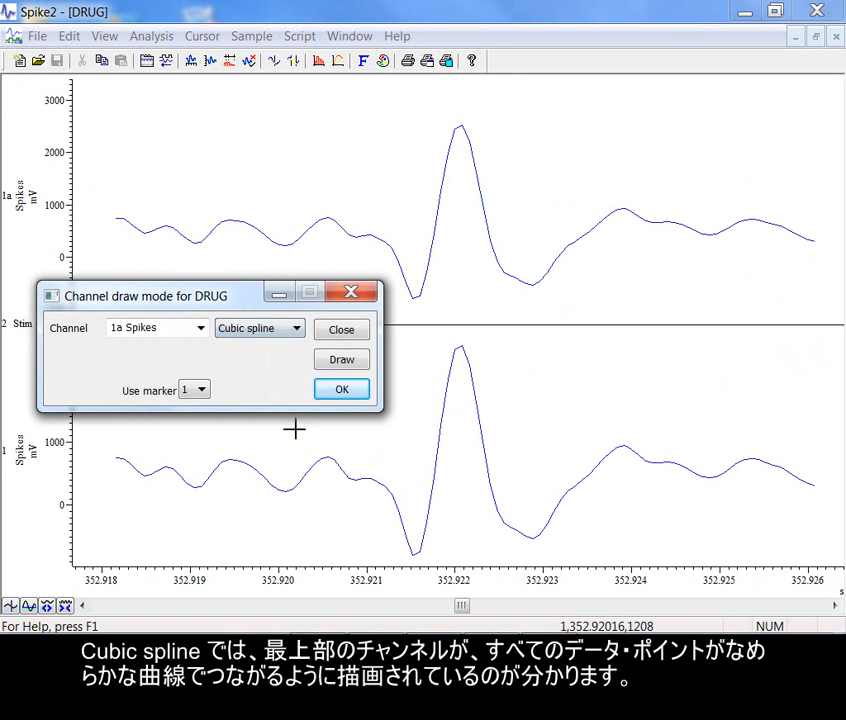
pyautogui.click(360, 361)
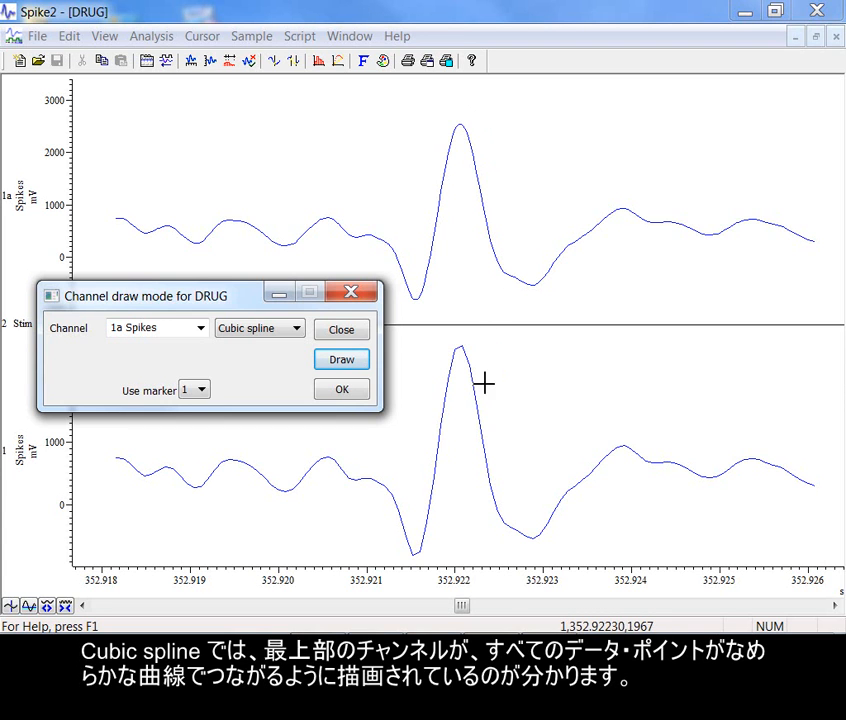
# Step: Redraw channel 1a in WaveMark mode with Hex only marker codes
pyautogui.click(296, 329)
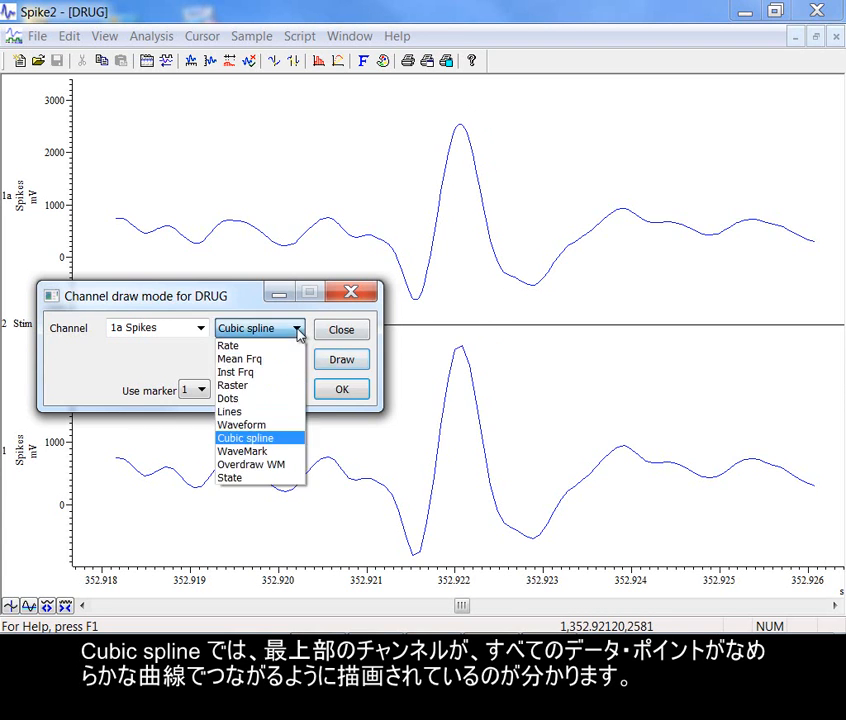
pyautogui.click(290, 451)
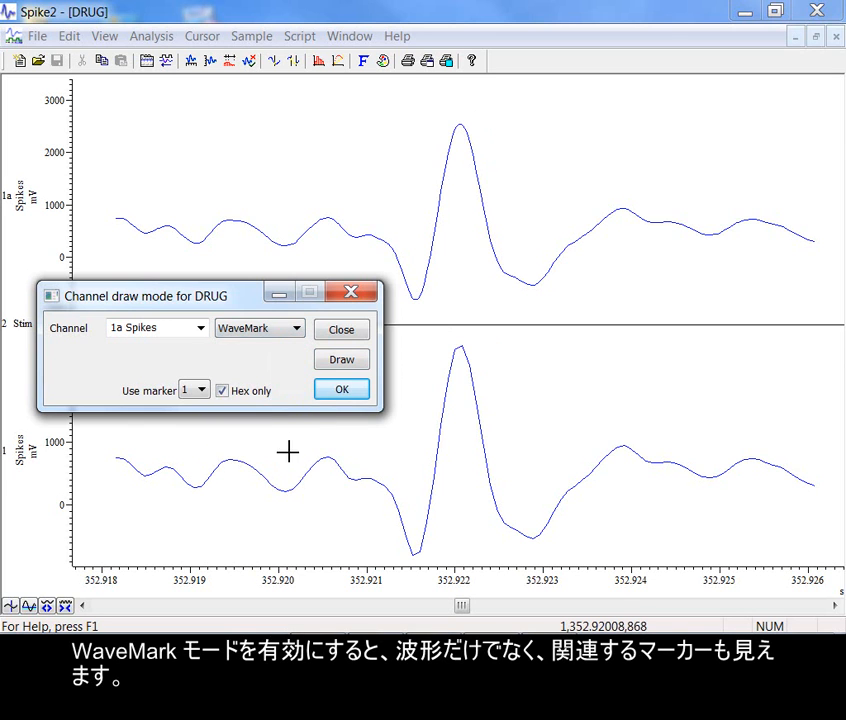
pyautogui.click(345, 360)
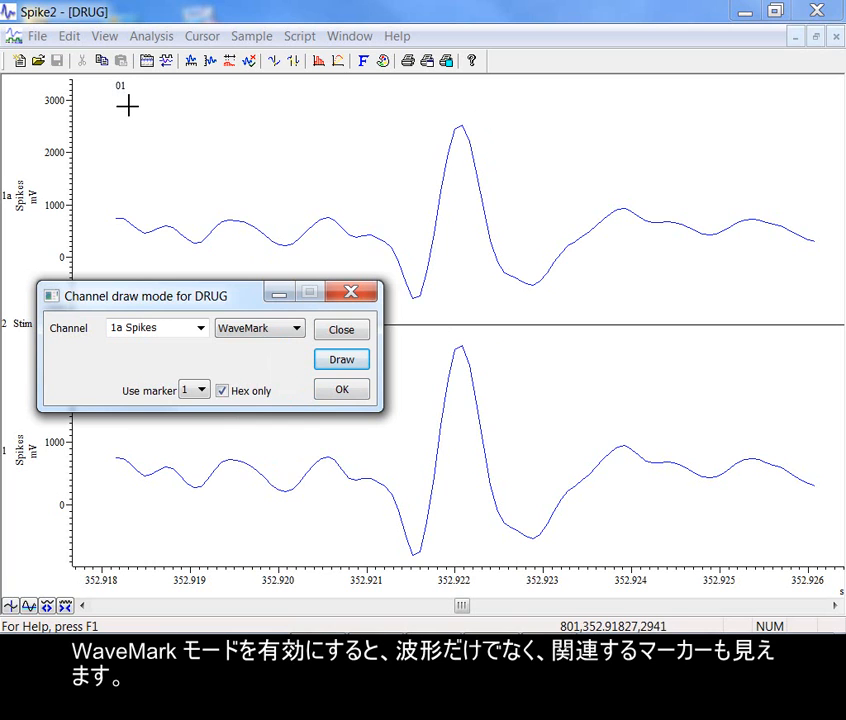
# Step: Redraw channel 1a in Overdraw WM mode and widen the time range to about 351.6 to 354.2 seconds
pyautogui.click(268, 332)
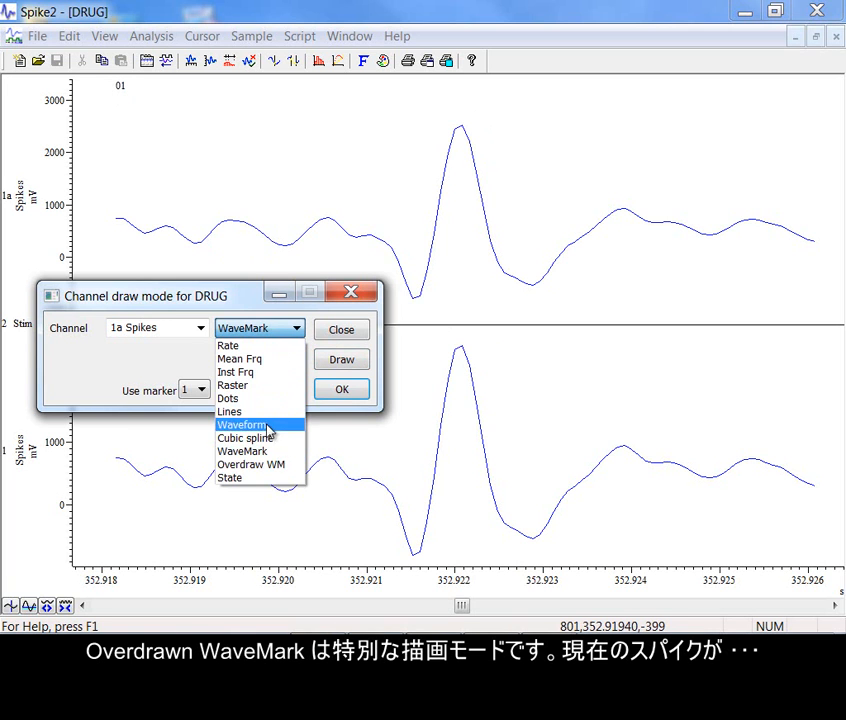
pyautogui.click(277, 462)
pyautogui.click(340, 362)
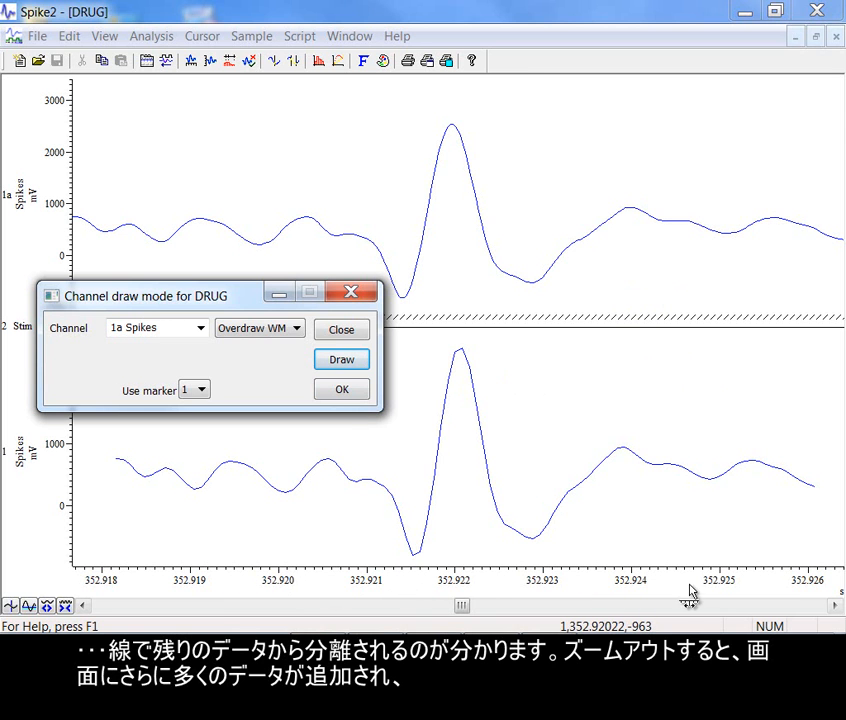
pyautogui.moveTo(710, 600)
pyautogui.mouseDown()
pyautogui.moveTo(710, 614)
pyautogui.moveTo(690, 616)
pyautogui.moveTo(489, 614)
pyautogui.moveTo(457, 603)
pyautogui.mouseUp()
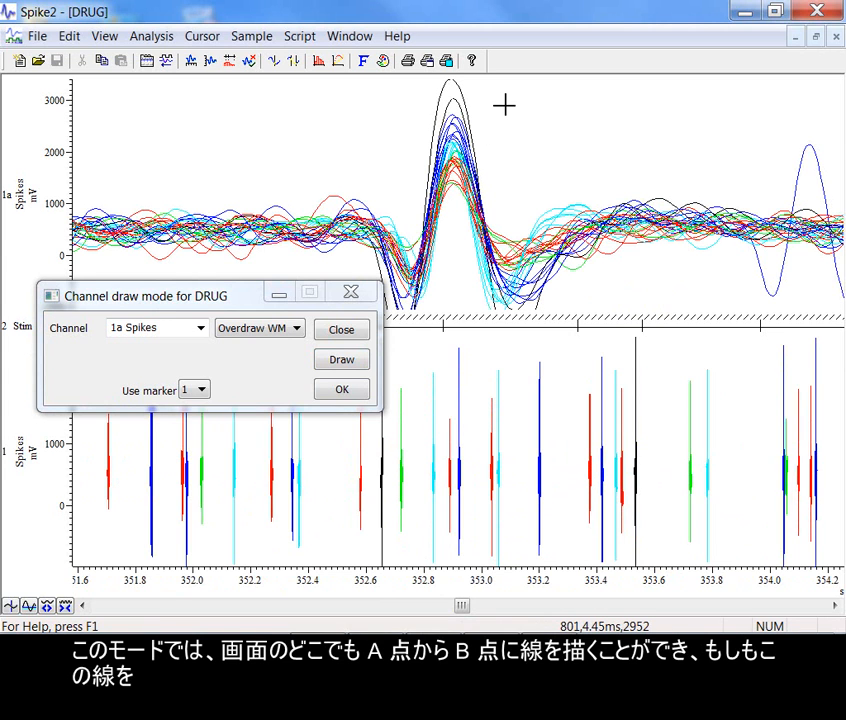
# Step: Draw a line across the tallest black spikes in channel 1a and set their marker code 1 to 04
pyautogui.moveTo(520, 97)
pyautogui.mouseDown()
pyautogui.moveTo(455, 120)
pyautogui.moveTo(576, 391)
pyautogui.moveTo(659, 130)
pyautogui.moveTo(699, 338)
pyautogui.moveTo(417, 58)
pyautogui.moveTo(444, 176)
pyautogui.moveTo(451, 120)
pyautogui.moveTo(461, 117)
pyautogui.mouseUp()
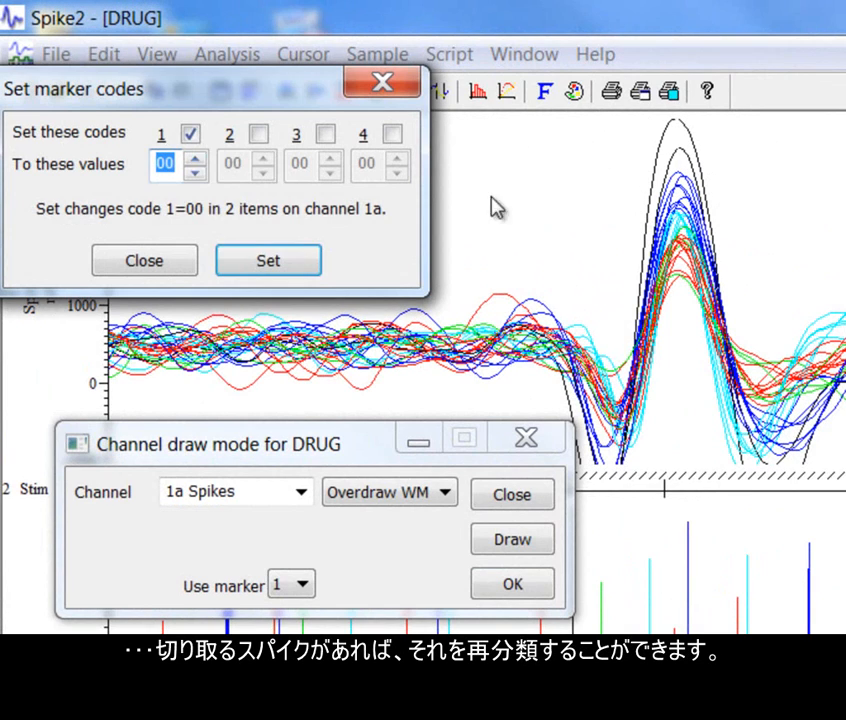
pyautogui.click(193, 159)
pyautogui.click(193, 159)
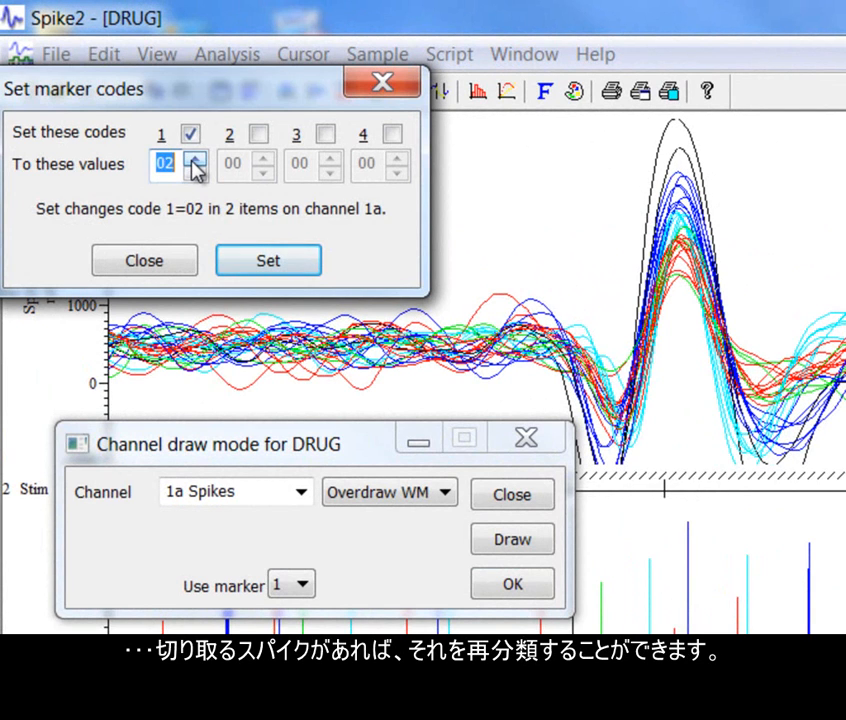
pyautogui.click(193, 159)
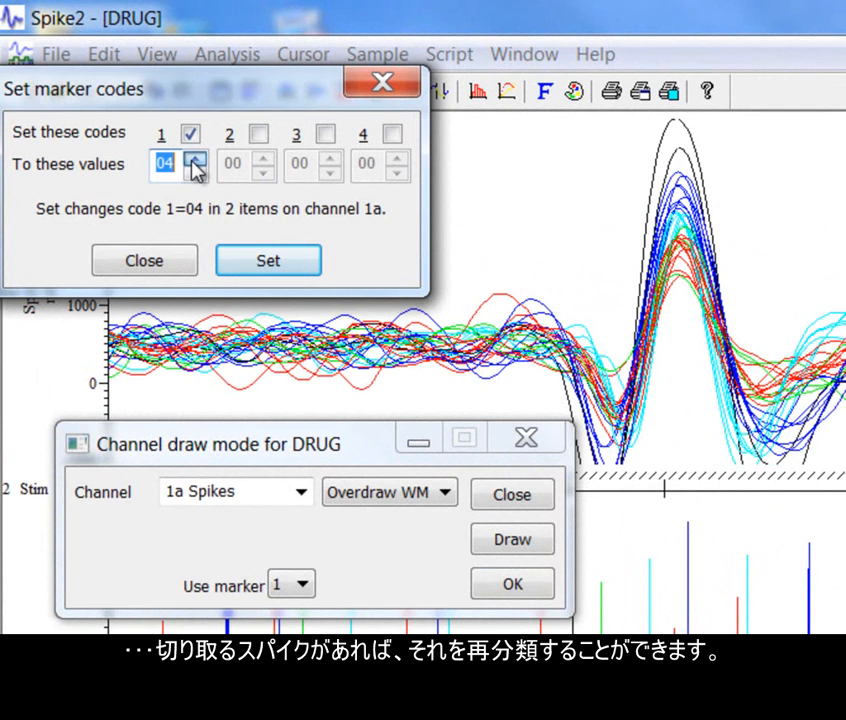
pyautogui.click(262, 262)
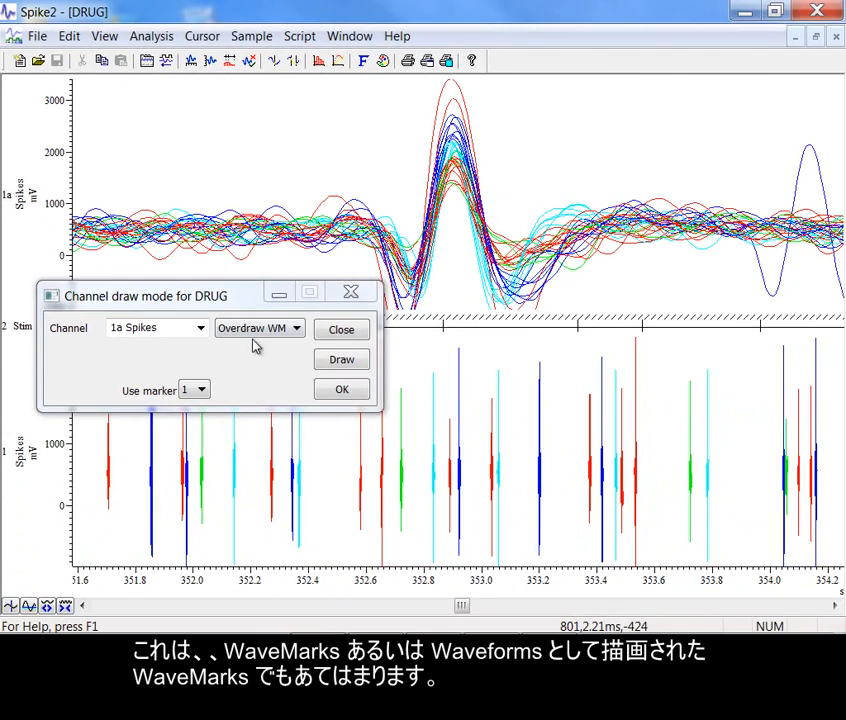
# Step: Redraw channel 1a in State mode and turn on Show code for its coloured blocks
pyautogui.click(366, 469)
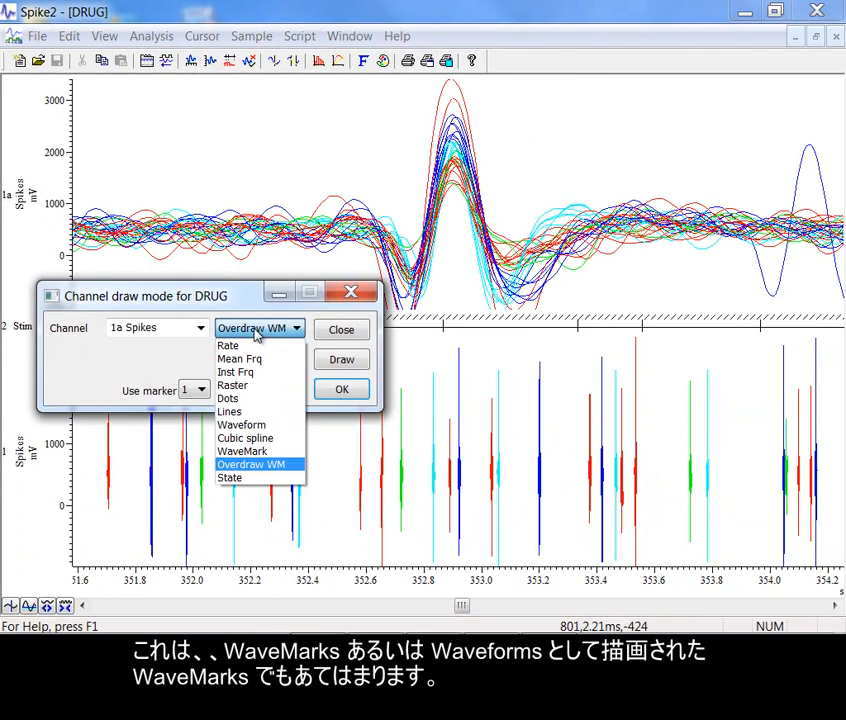
pyautogui.click(247, 479)
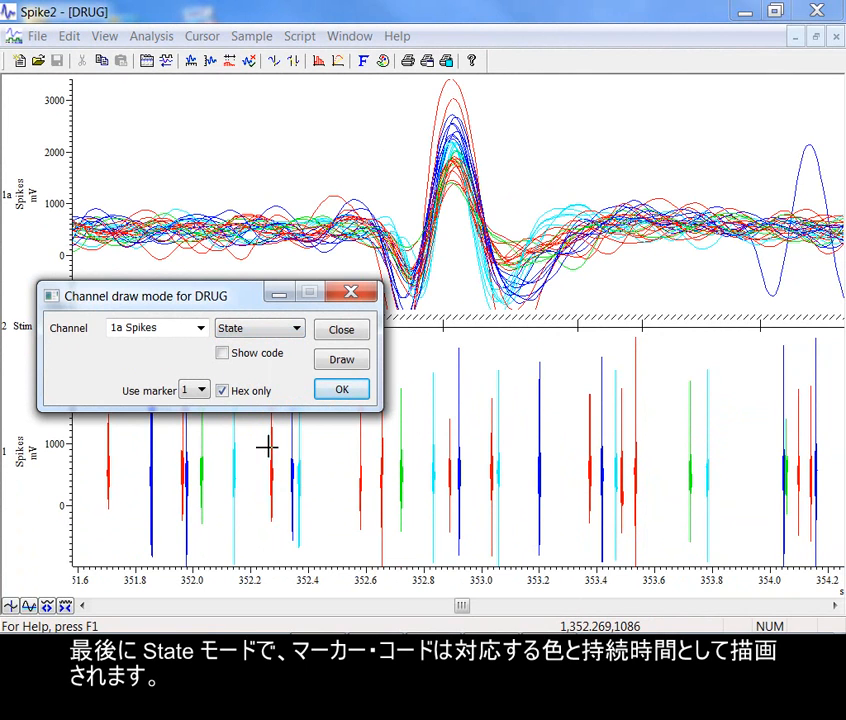
pyautogui.click(341, 360)
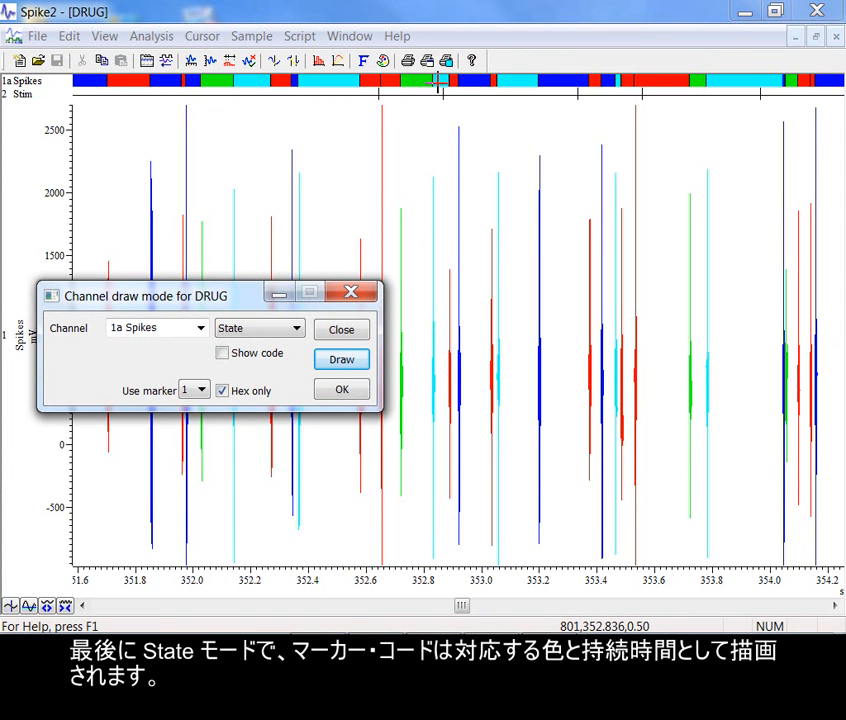
pyautogui.click(222, 353)
pyautogui.click(340, 360)
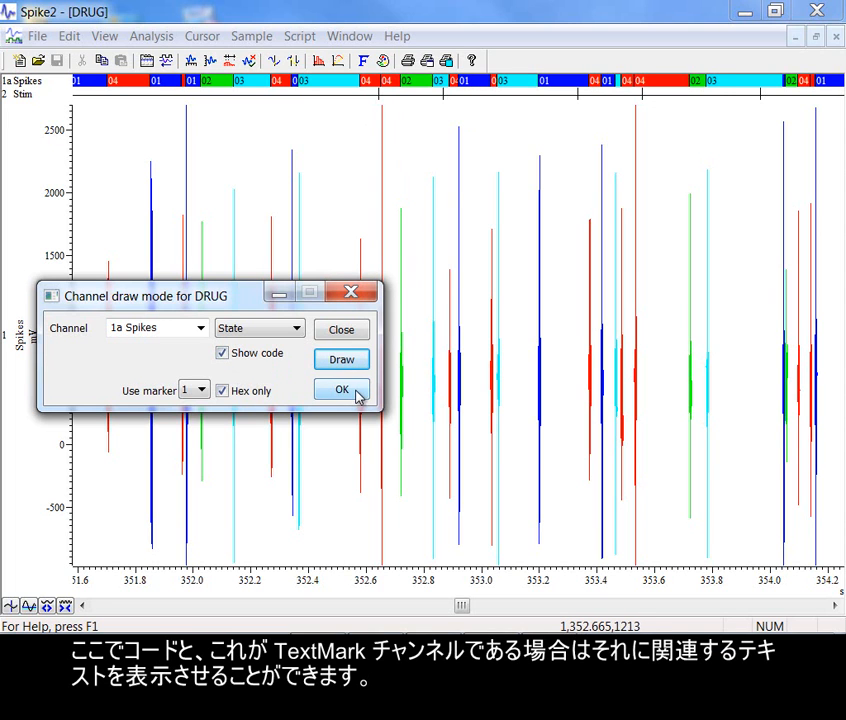
# Step: Return channel 1a to Lines mode without a centre line and accept the draw mode
pyautogui.click(297, 329)
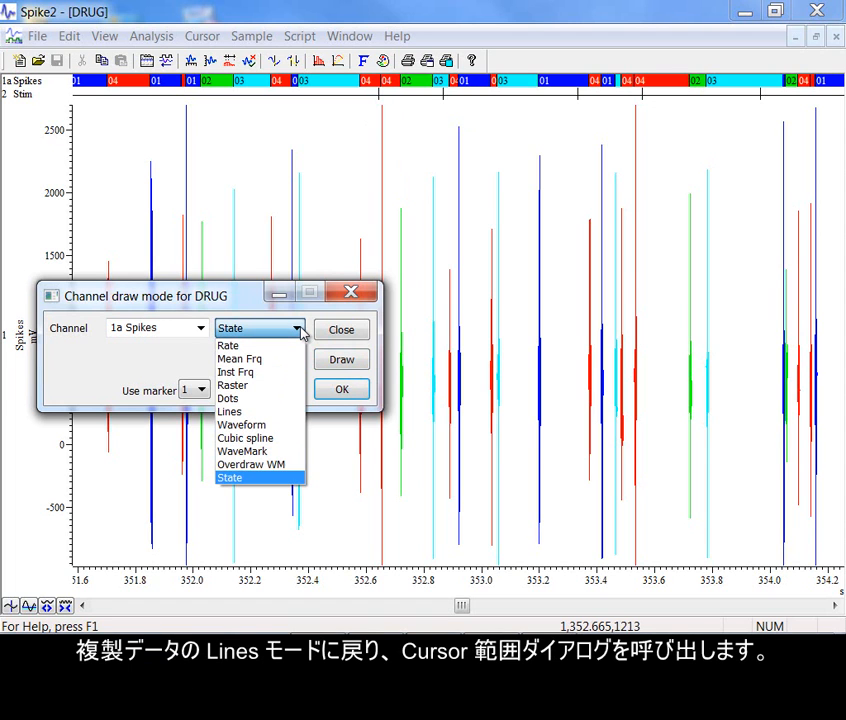
pyautogui.click(268, 415)
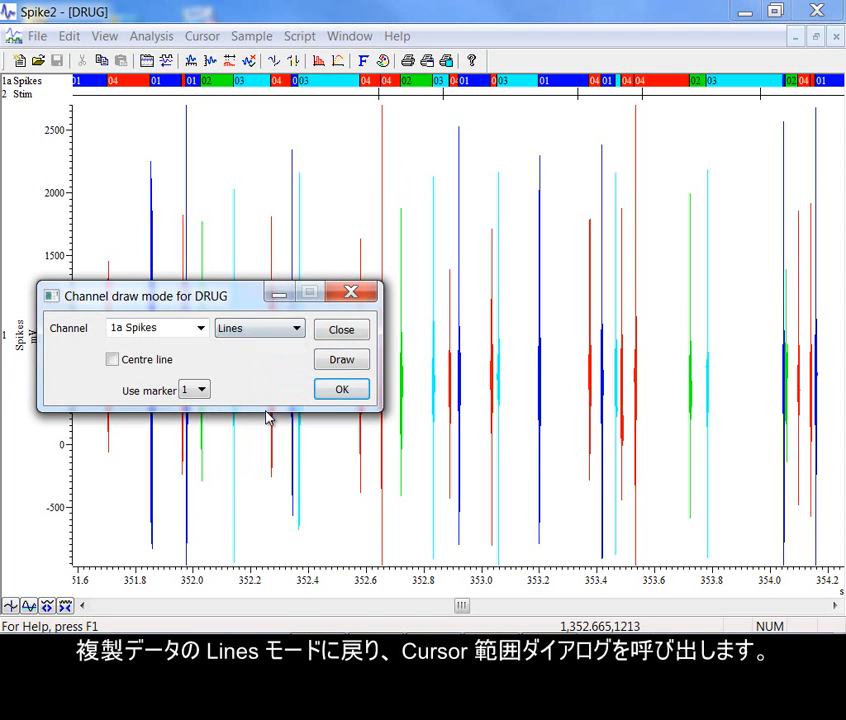
pyautogui.click(341, 364)
pyautogui.click(346, 392)
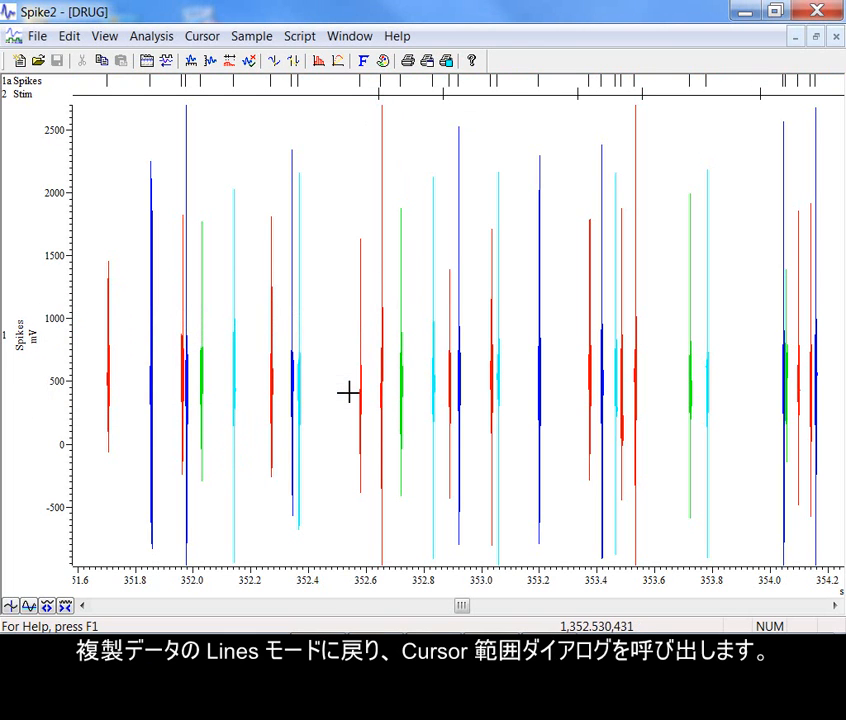
# Step: Open the cursor regions dialog for DRUG and place it over the upper part of the channel 1 plot
pyautogui.click(294, 62)
pyautogui.moveTo(355, 290); pyautogui.dragTo(446, 230)
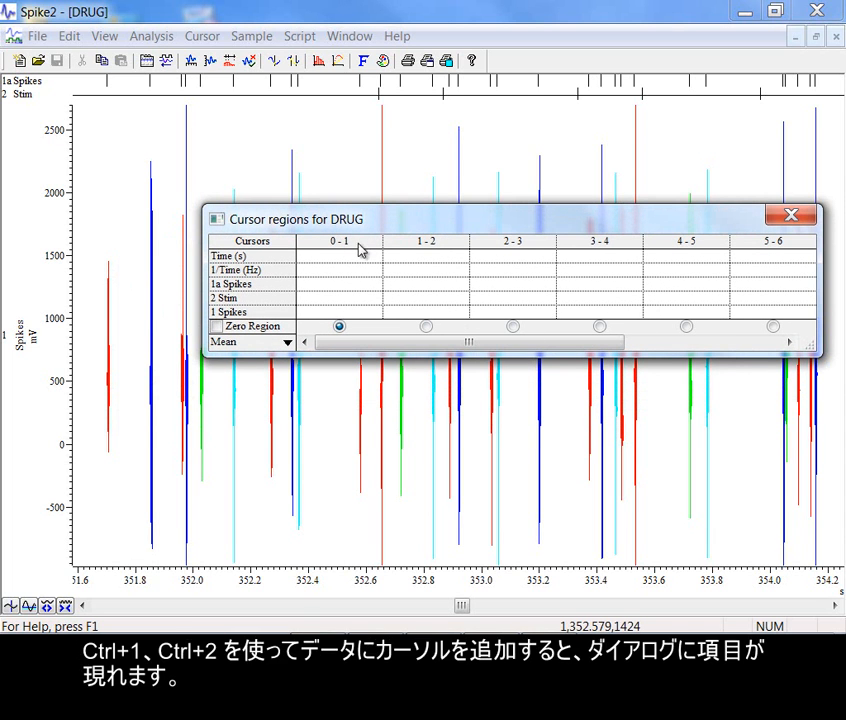
# Step: Add vertical cursors 1 and 2 to the DRUG data and move cursor 2 to about 352.77 s
pyautogui.click(307, 132)
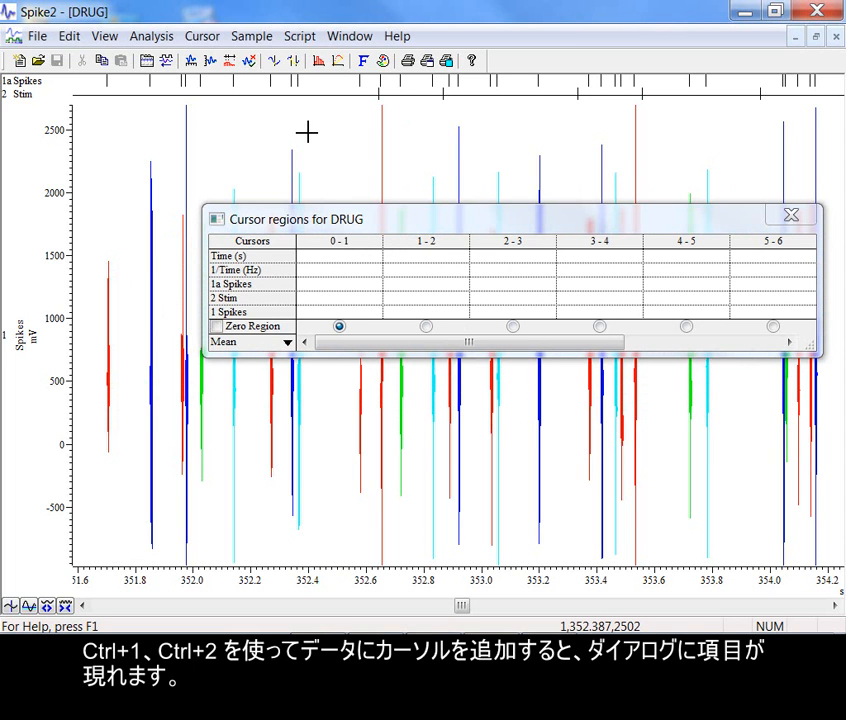
pyautogui.hotkey('ctrl', '1')
pyautogui.hotkey('ctrl', '2')
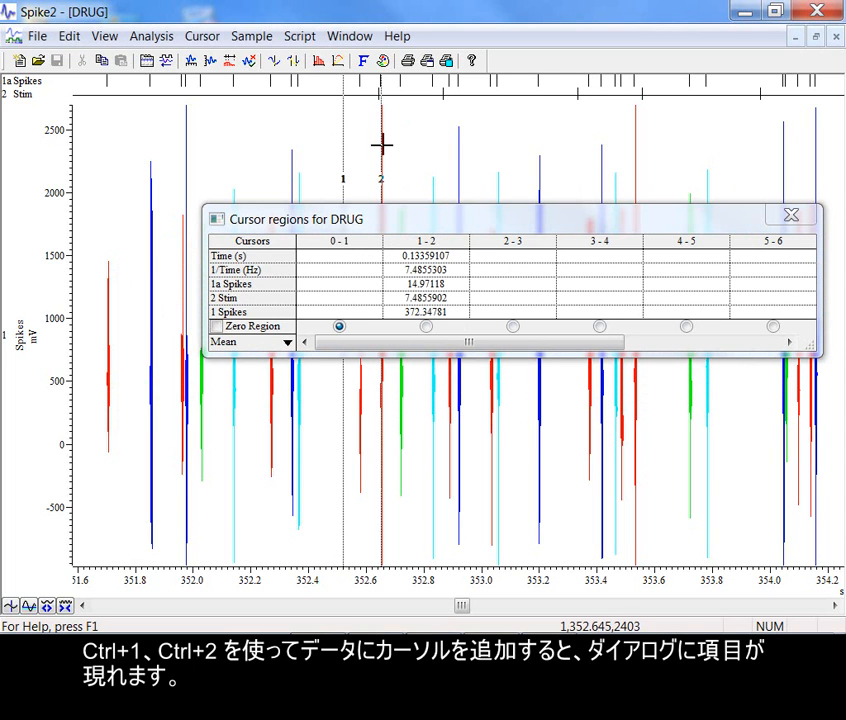
pyautogui.moveTo(383, 145); pyautogui.dragTo(417, 149)
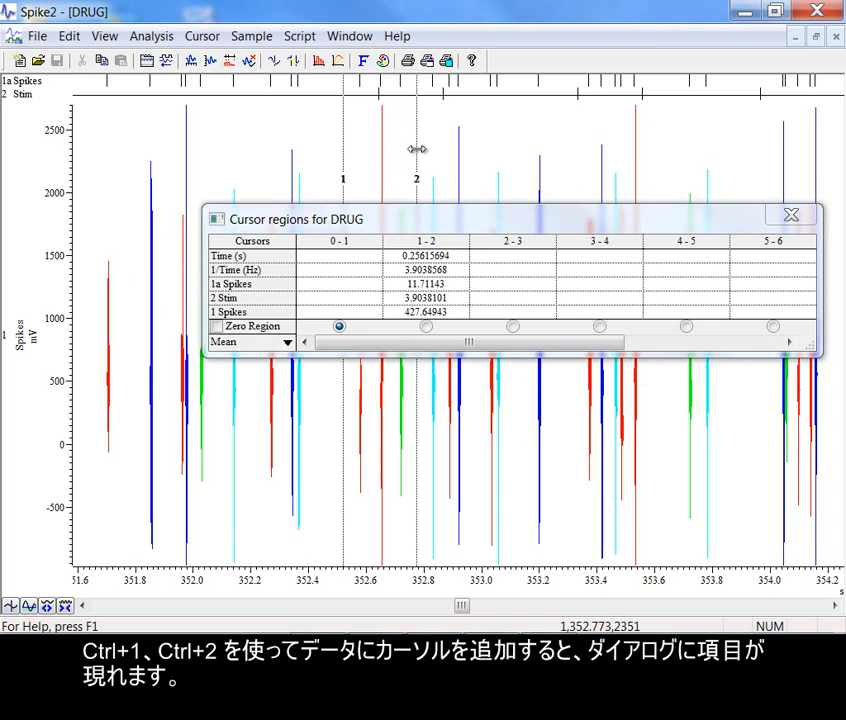
# Step: Change the cursor regions measurement to Sum and select the 1a Spikes value for region 1-2
pyautogui.click(288, 343)
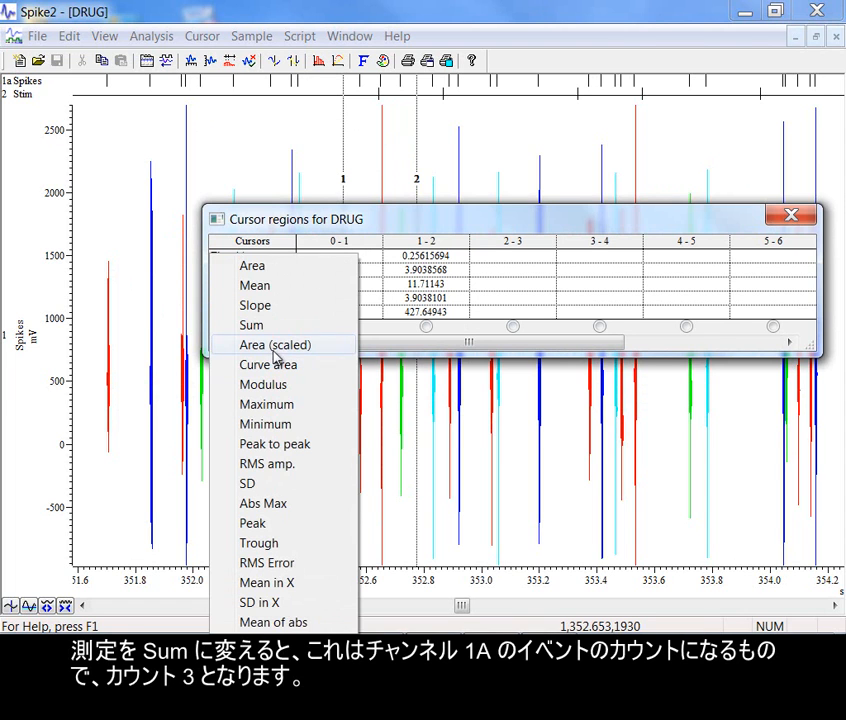
pyautogui.click(266, 328)
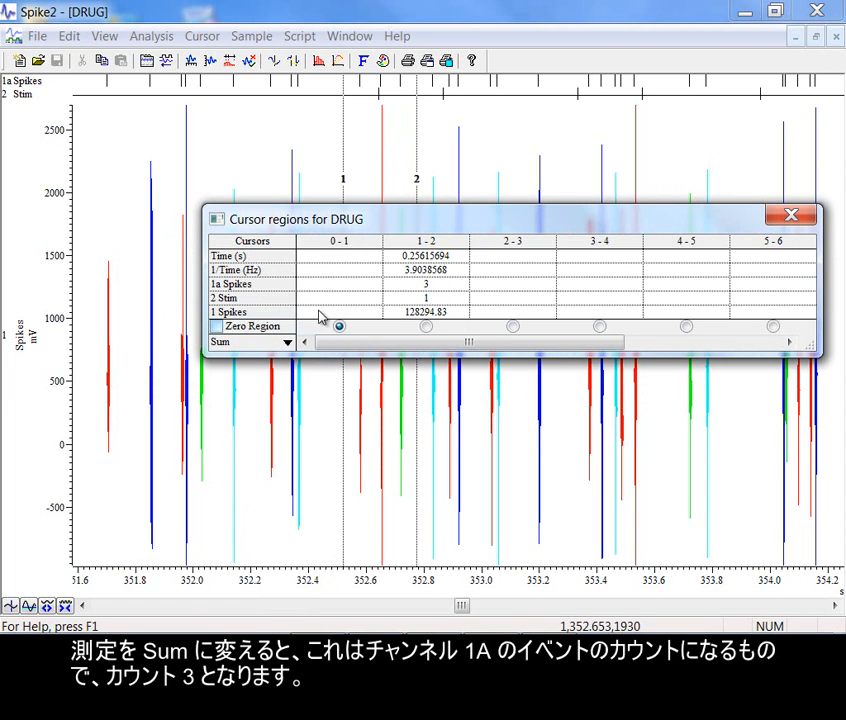
pyautogui.click(432, 286)
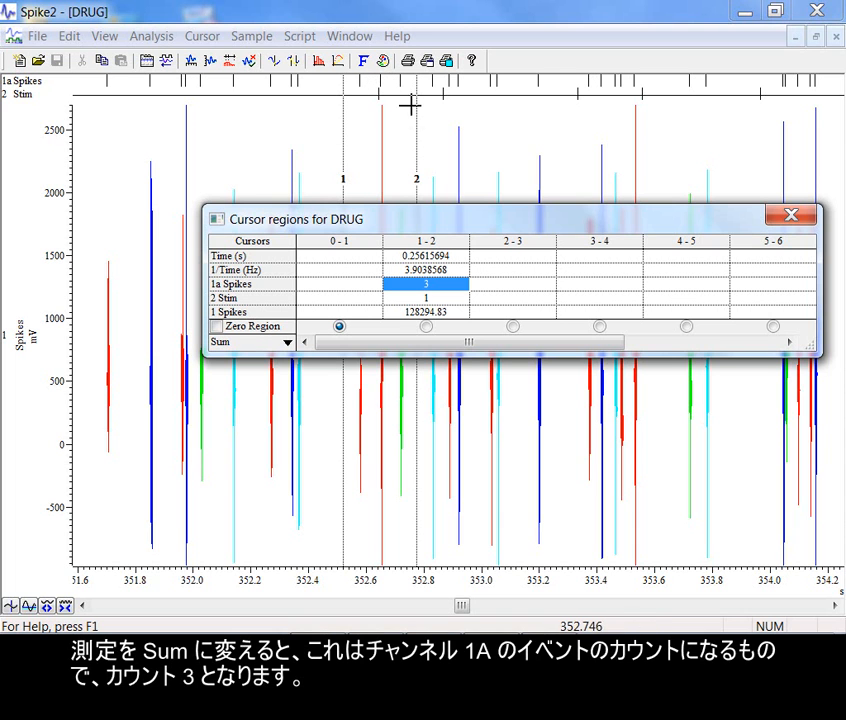
# Step: Redraw channel 1a in Waveform mode, keeping the draw mode dialog clear of the cursor regions table, and accept the mode
pyautogui.rightClick(385, 83)
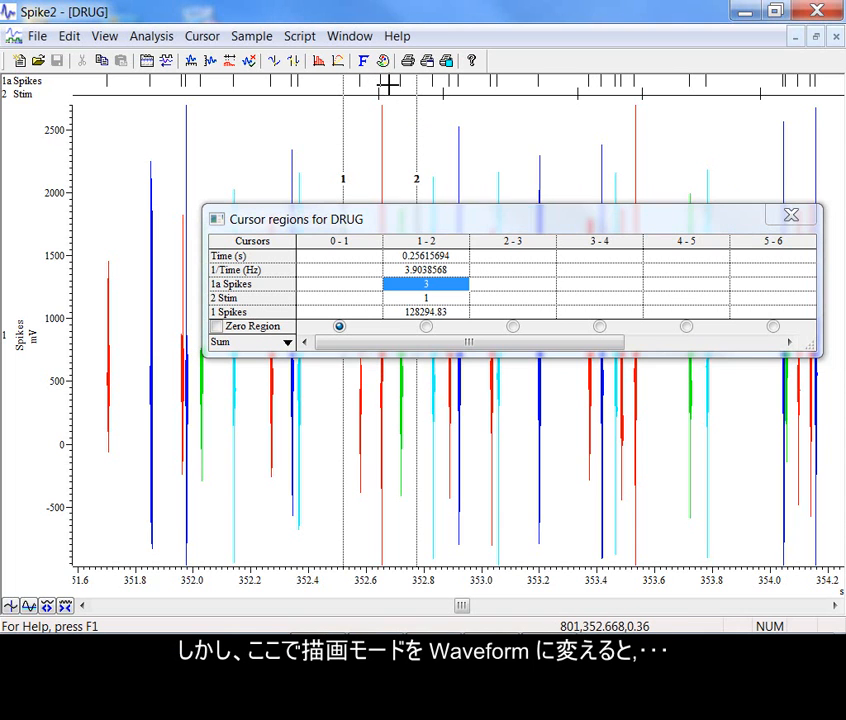
pyautogui.click(483, 188)
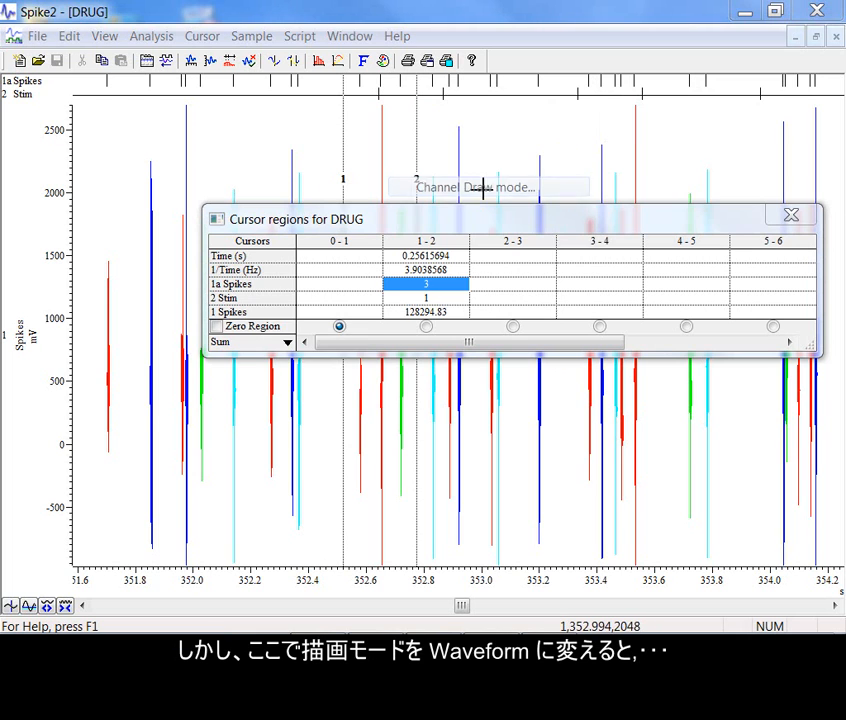
pyautogui.click(293, 323)
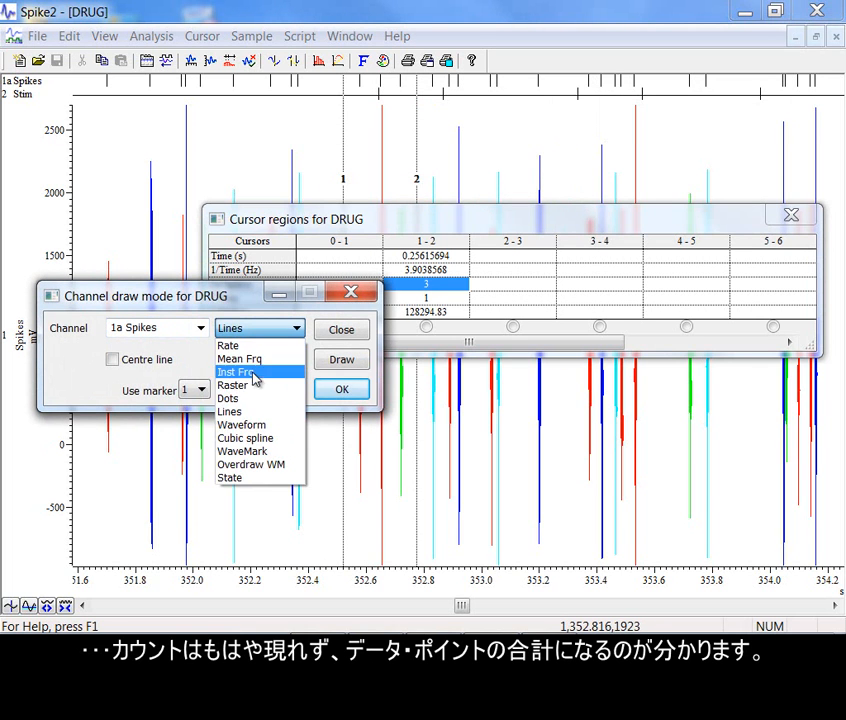
pyautogui.click(259, 425)
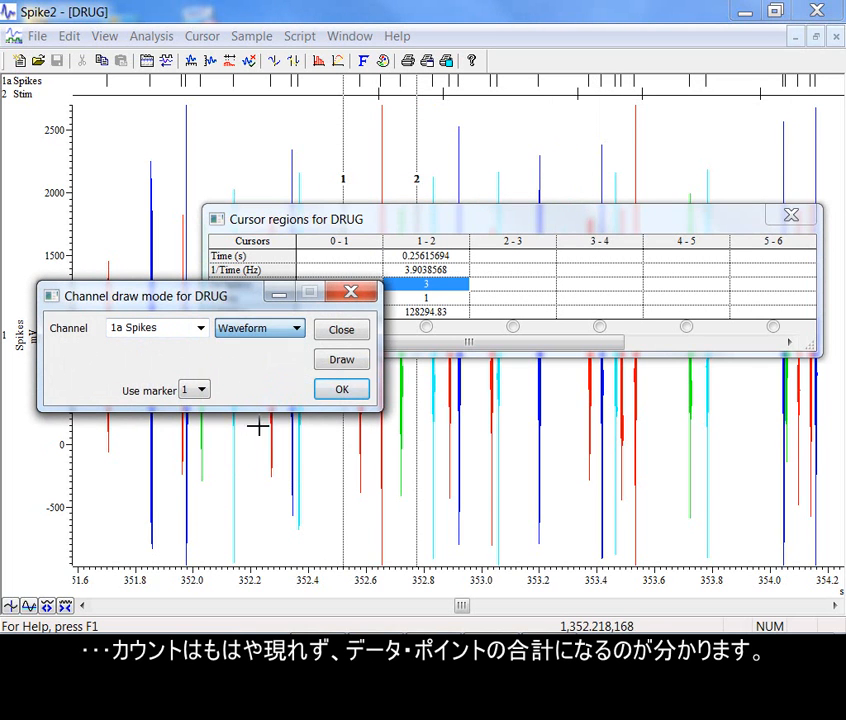
pyautogui.click(337, 360)
pyautogui.moveTo(278, 300)
pyautogui.mouseDown()
pyautogui.moveTo(527, 438)
pyautogui.moveTo(693, 442)
pyautogui.mouseUp()
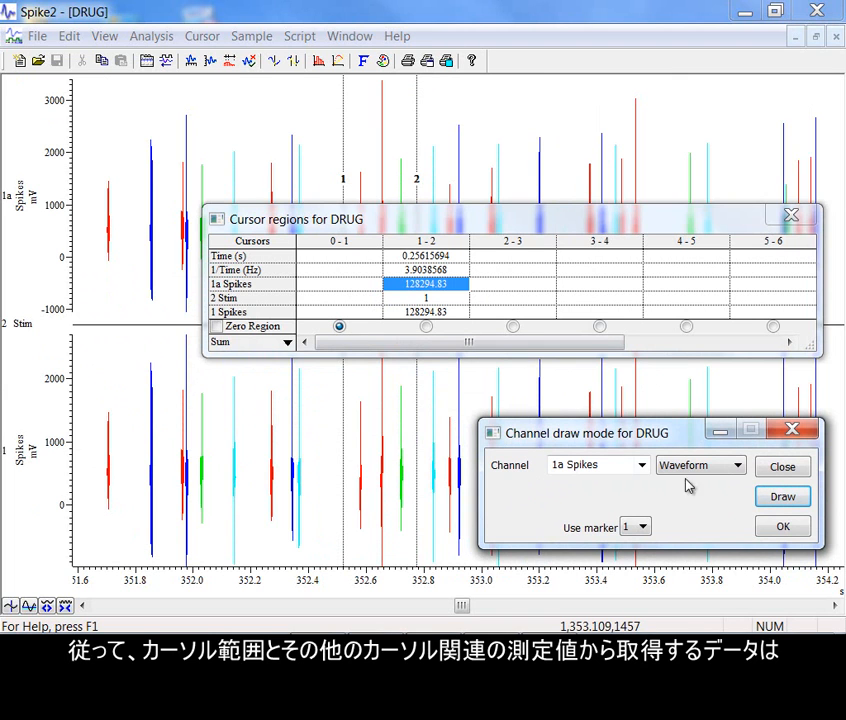
pyautogui.click(780, 528)
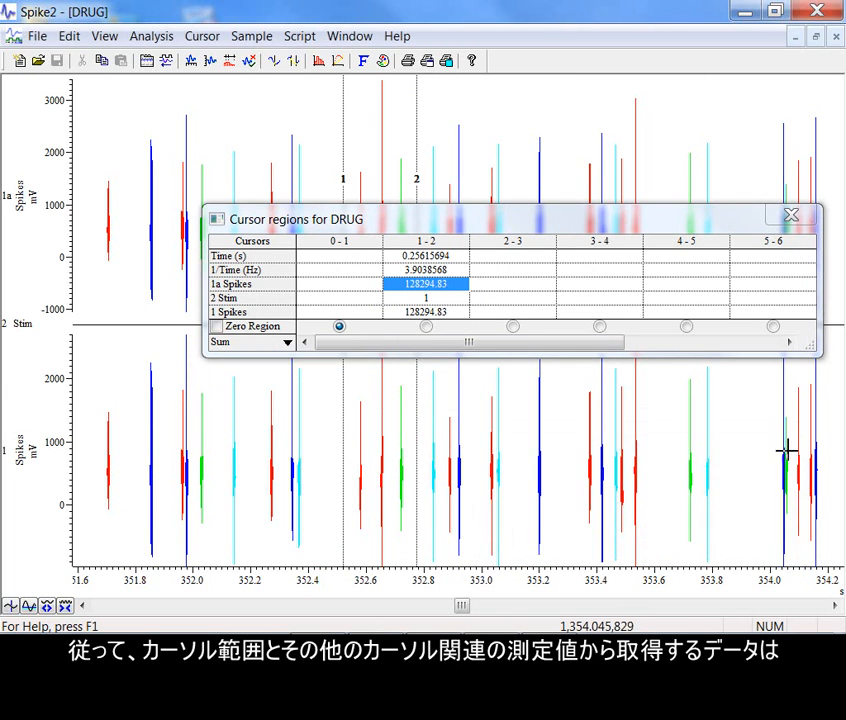
# Step: Close the cursor regions dialog and show the whole time range of the file on the X axis
pyautogui.click(791, 217)
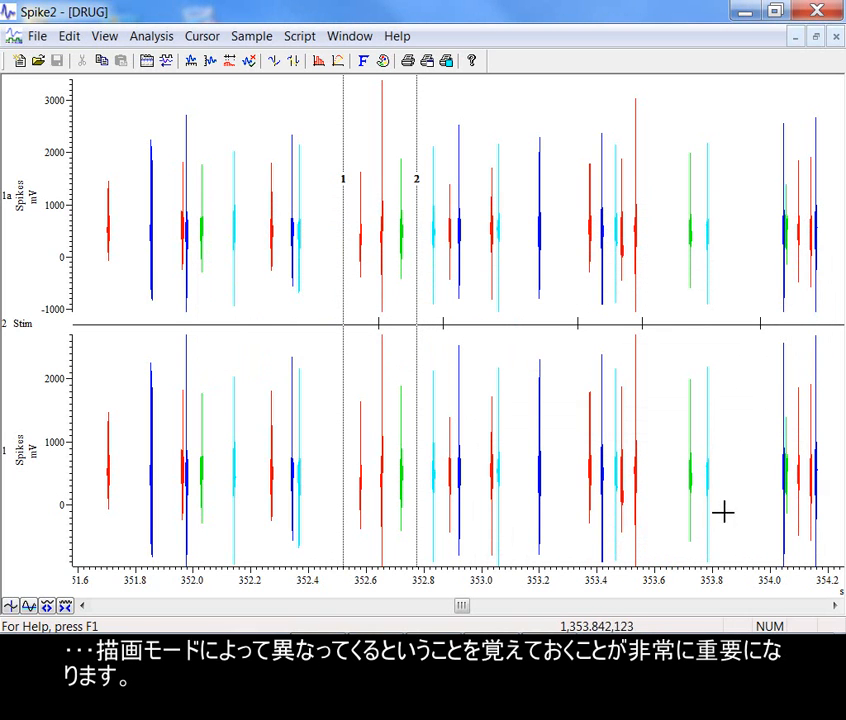
pyautogui.doubleClick(697, 590)
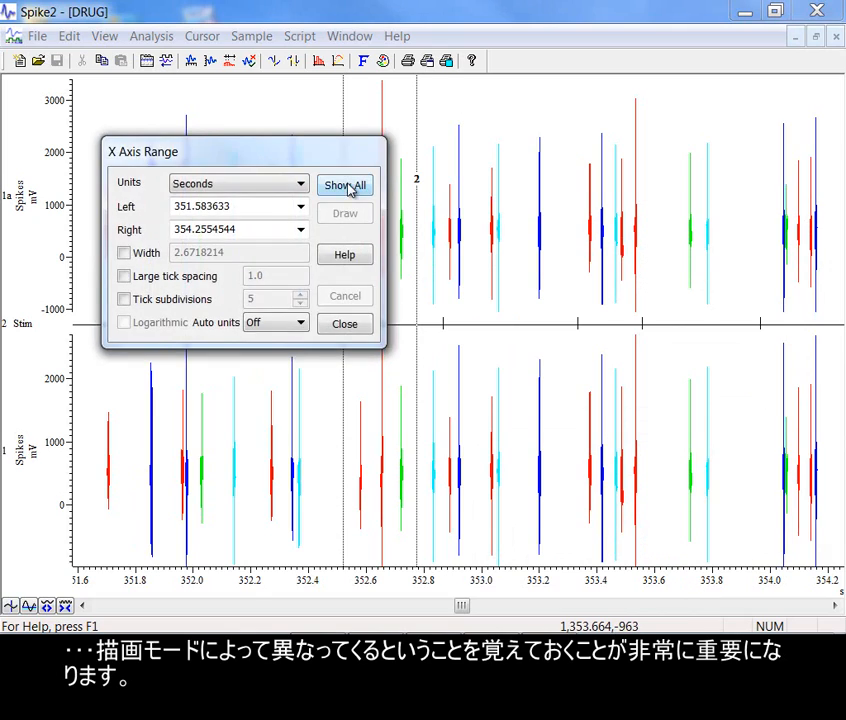
pyautogui.click(345, 186)
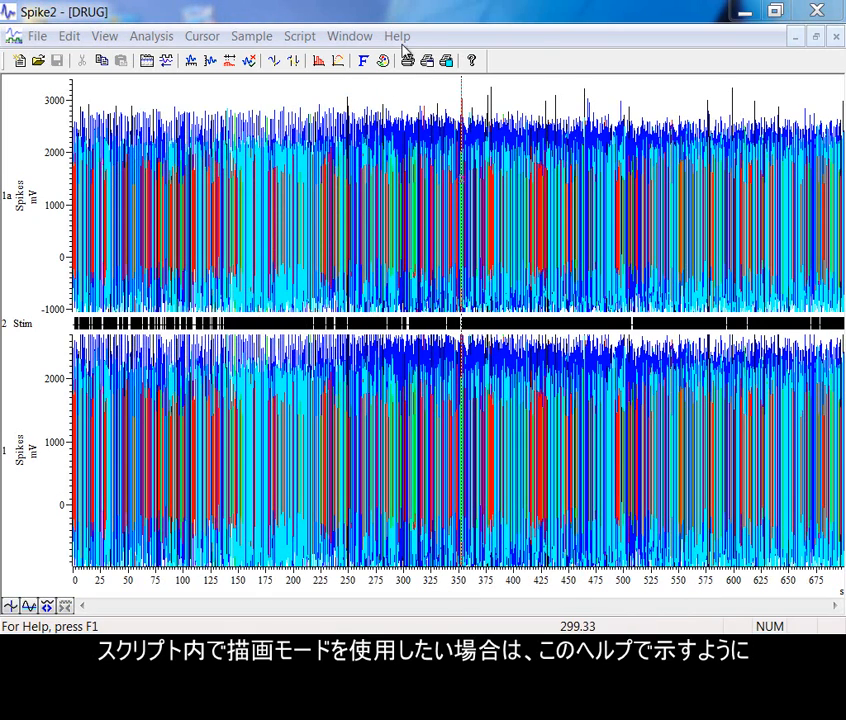
# Step: Search the help for "Drawmode" and open the DrawMode() script function topic
pyautogui.click(396, 36)
pyautogui.click(418, 62)
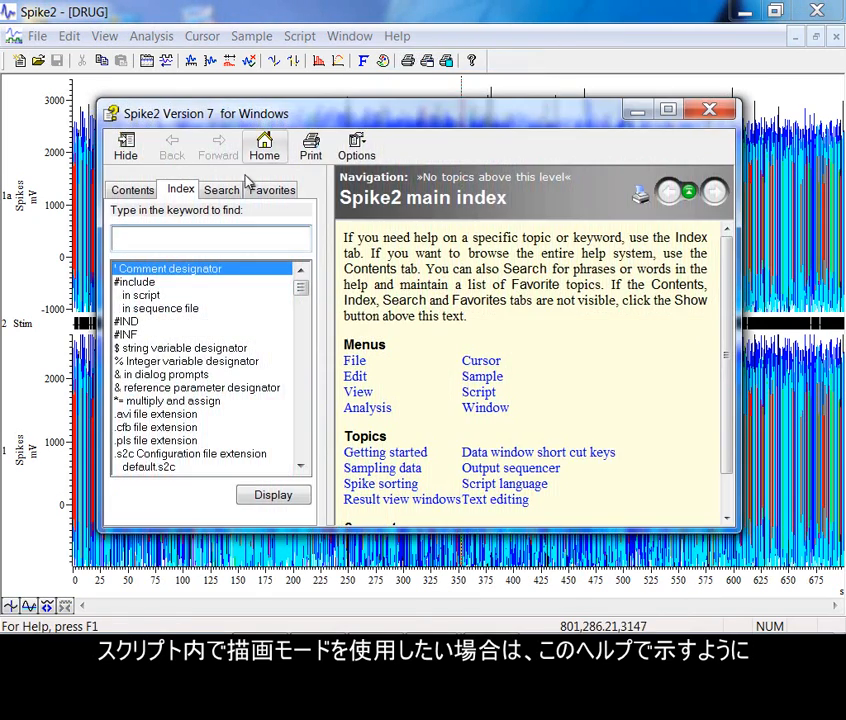
pyautogui.click(224, 190)
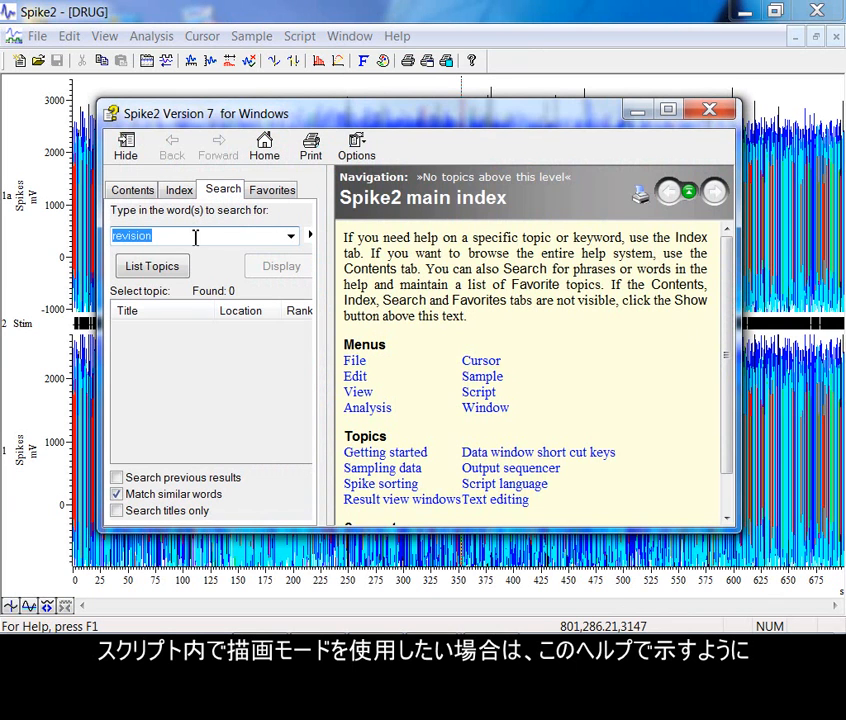
pyautogui.write('Drawmod')
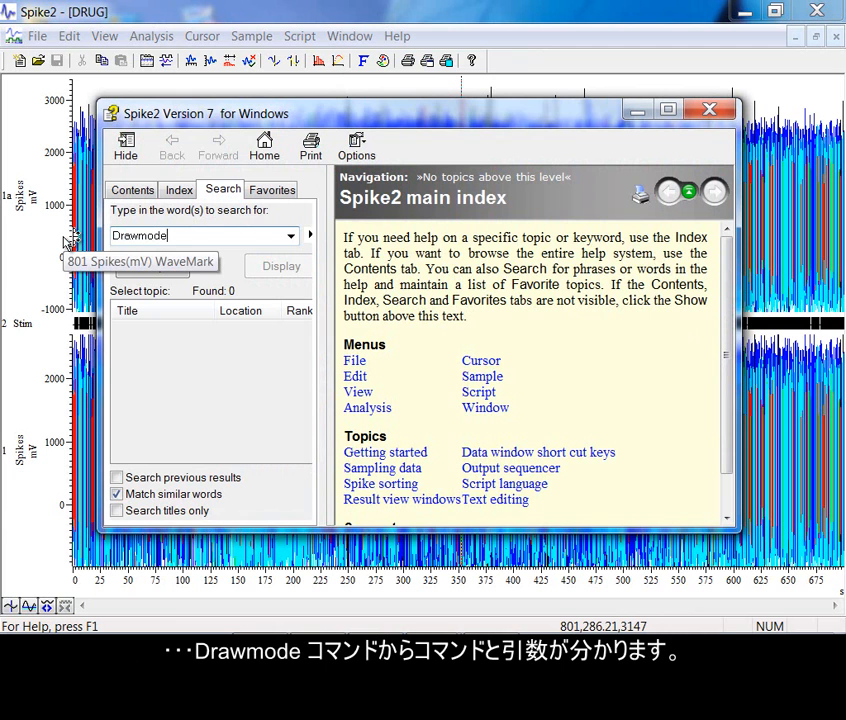
pyautogui.write('e')
pyautogui.click(130, 270)
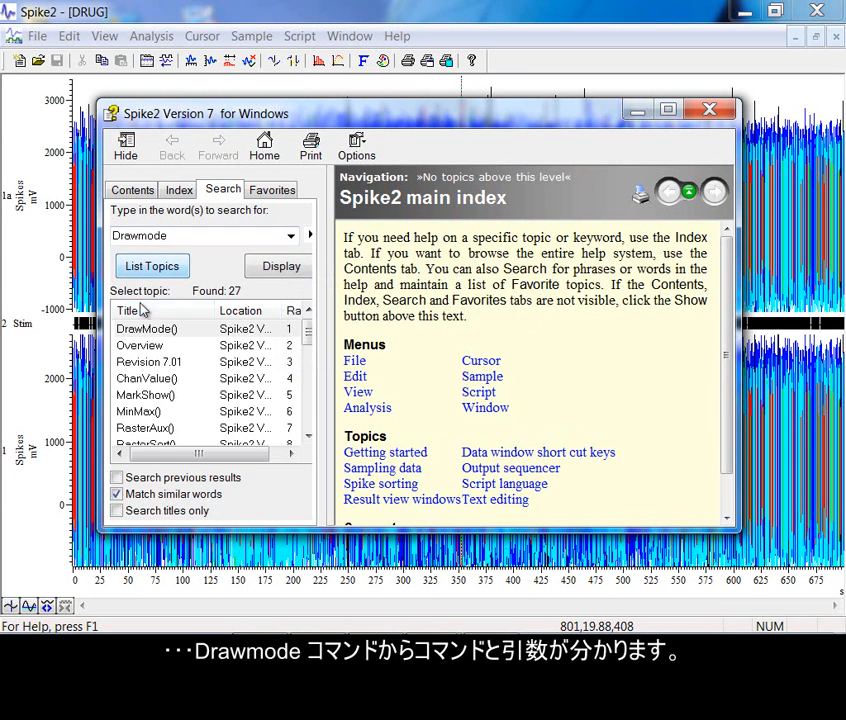
pyautogui.doubleClick(140, 331)
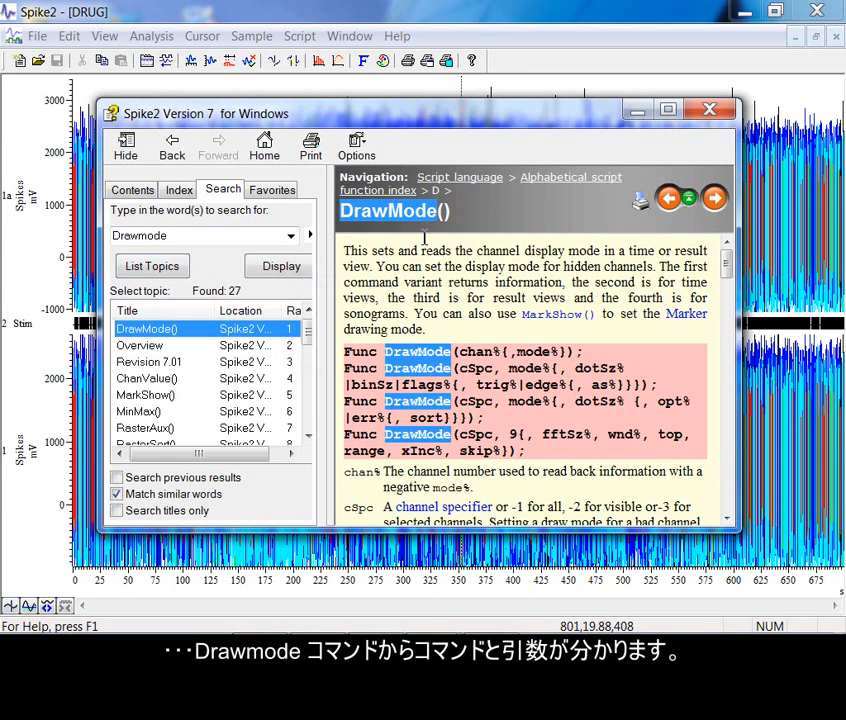